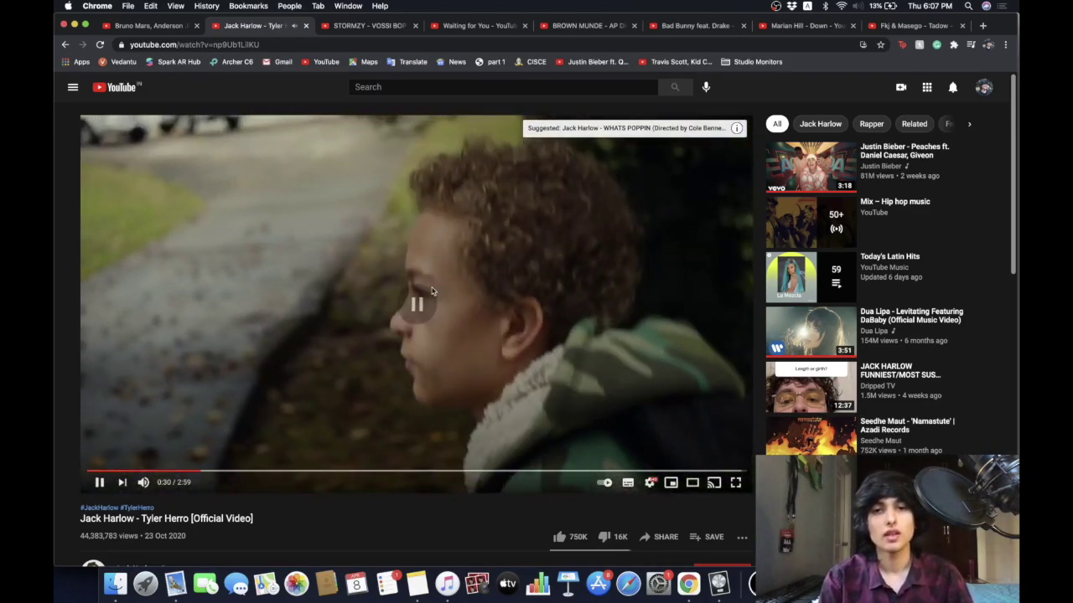
# Play short excerpts of the reference videos Jack Harlow - Tyler Herro, STORMZY - VOSSI BOP and TMG - Broke Bitch, pausing between them.
pyautogui.click(432, 291)
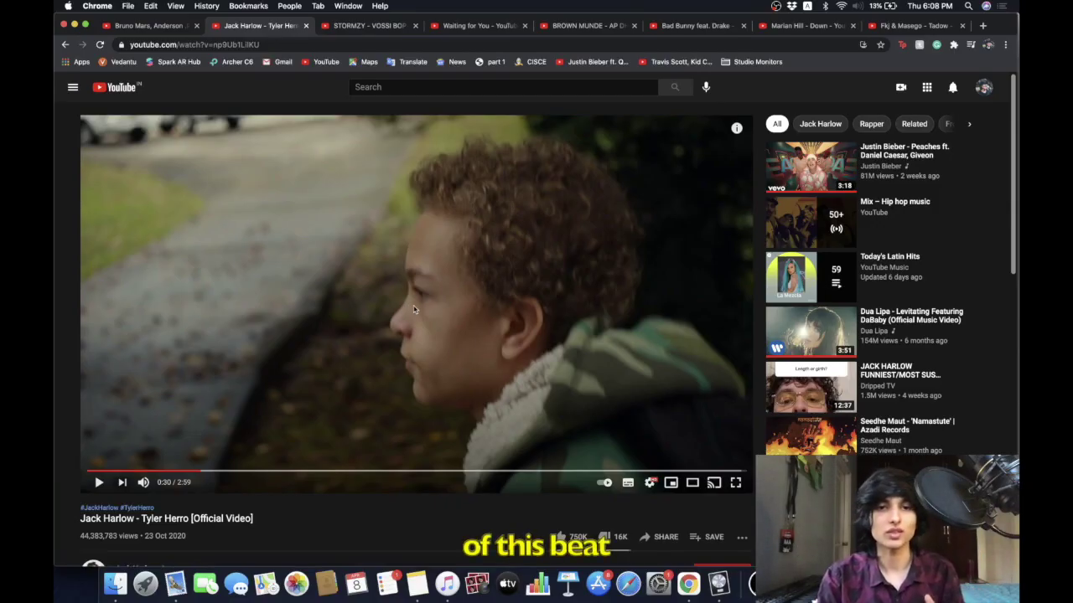
pyautogui.click(415, 310)
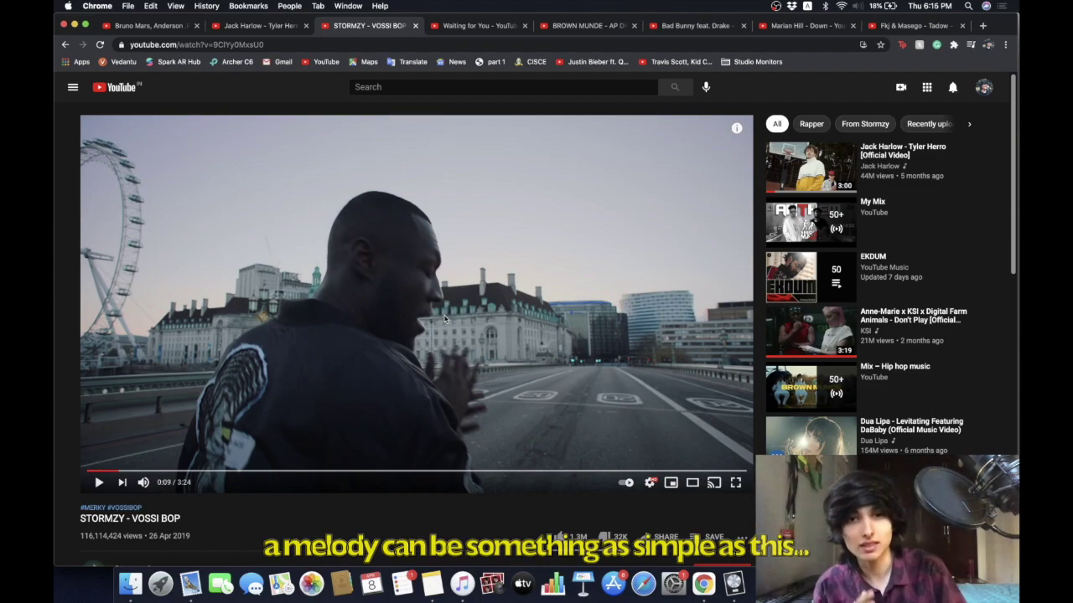
pyautogui.click(444, 318)
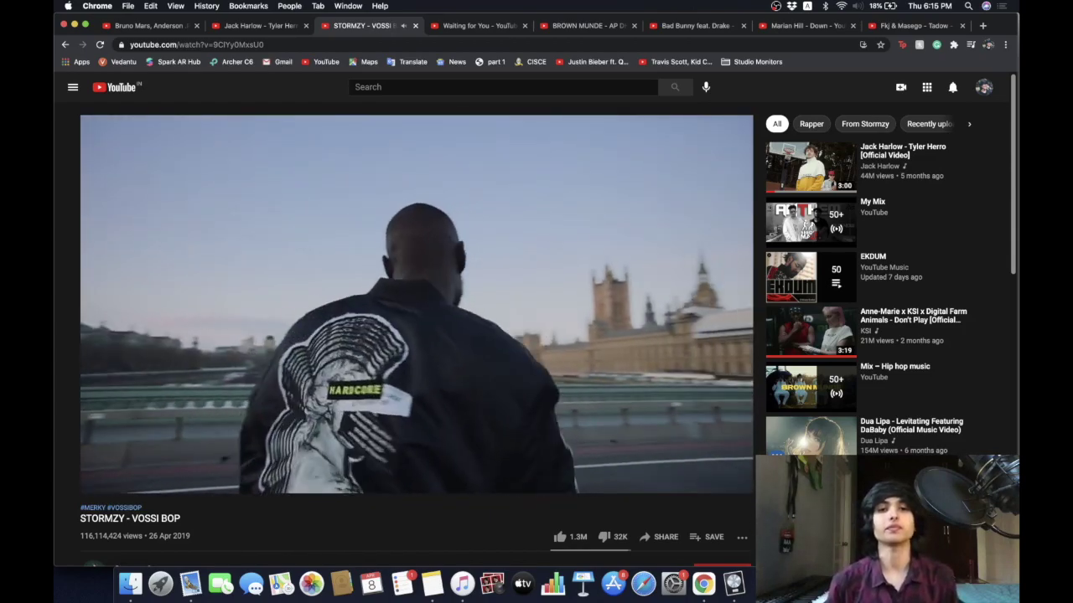
pyautogui.click(432, 295)
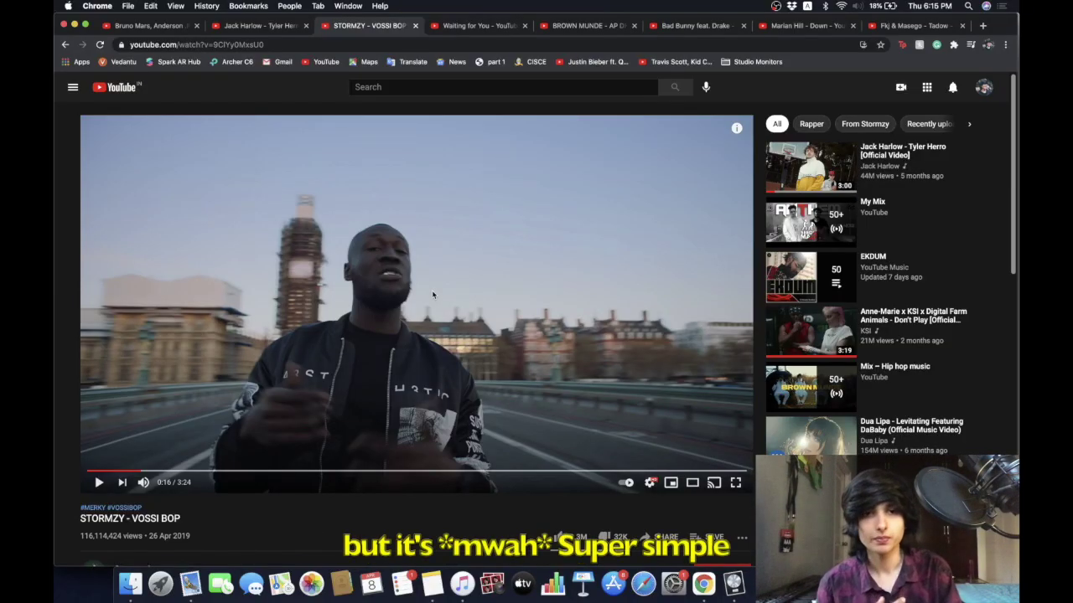
pyautogui.click(410, 290)
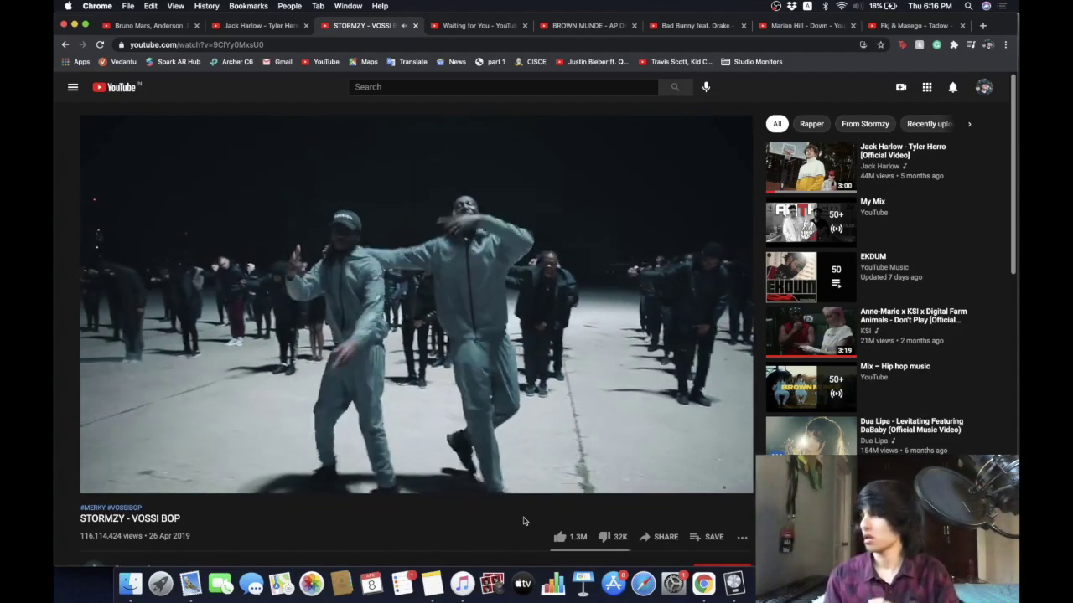
pyautogui.press('space')
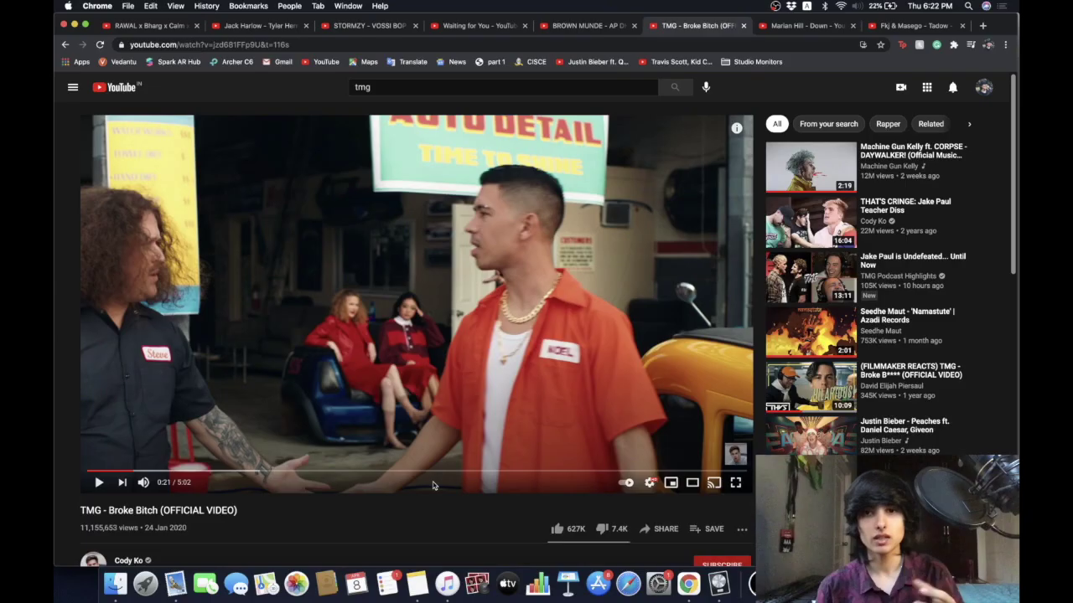
pyautogui.click(436, 345)
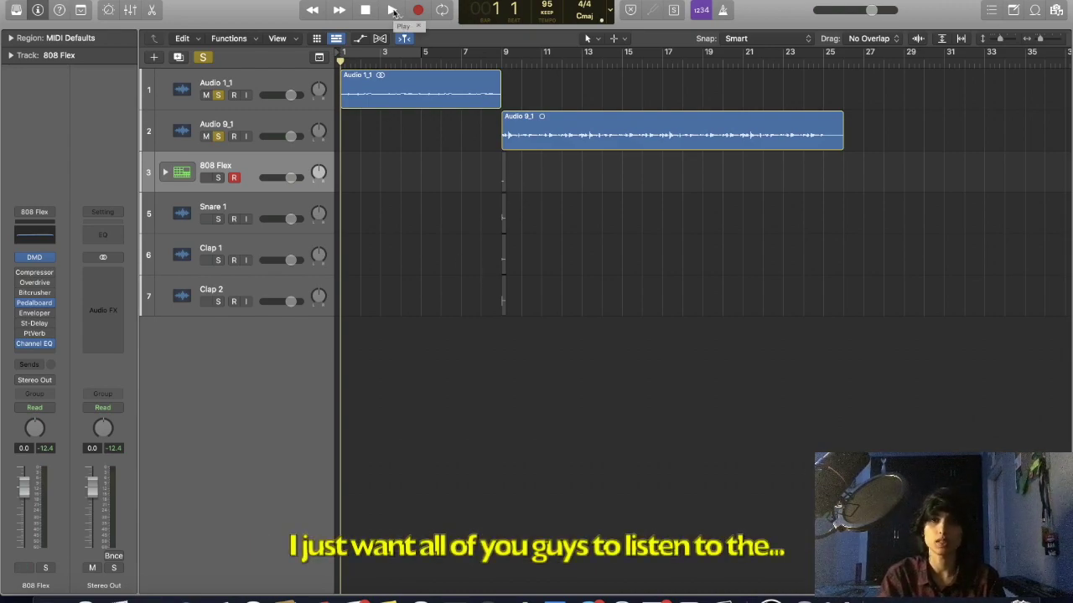
# In Logic Pro, select the Audio 1_1 and Audio 9_1 tracks and play both melody recordings from bar 1.
pyautogui.click(281, 73)
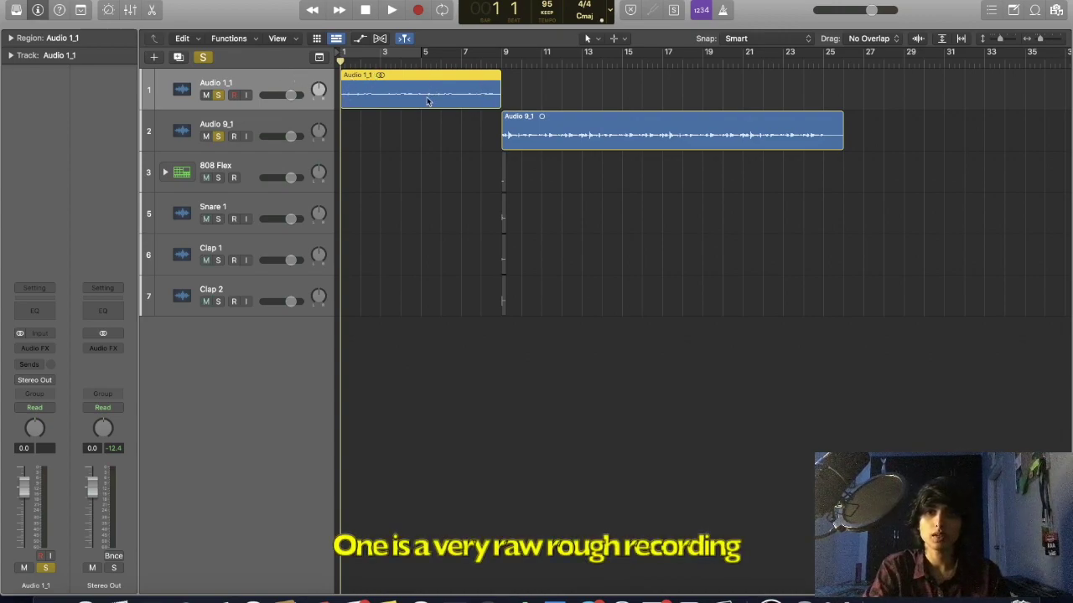
pyautogui.click(295, 124)
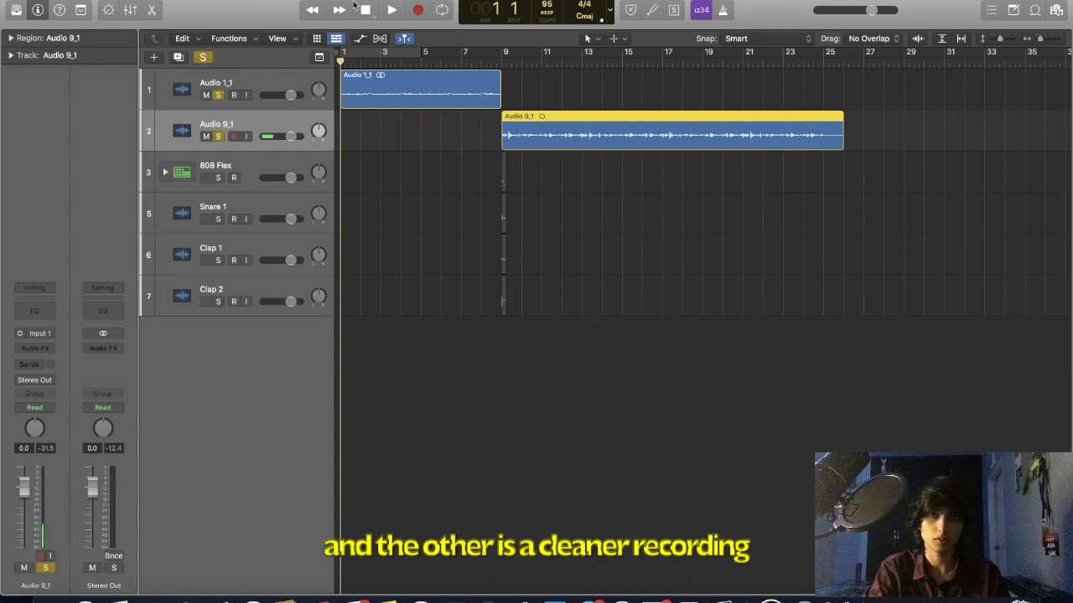
pyautogui.press('super+shift+a')
pyautogui.click(392, 12)
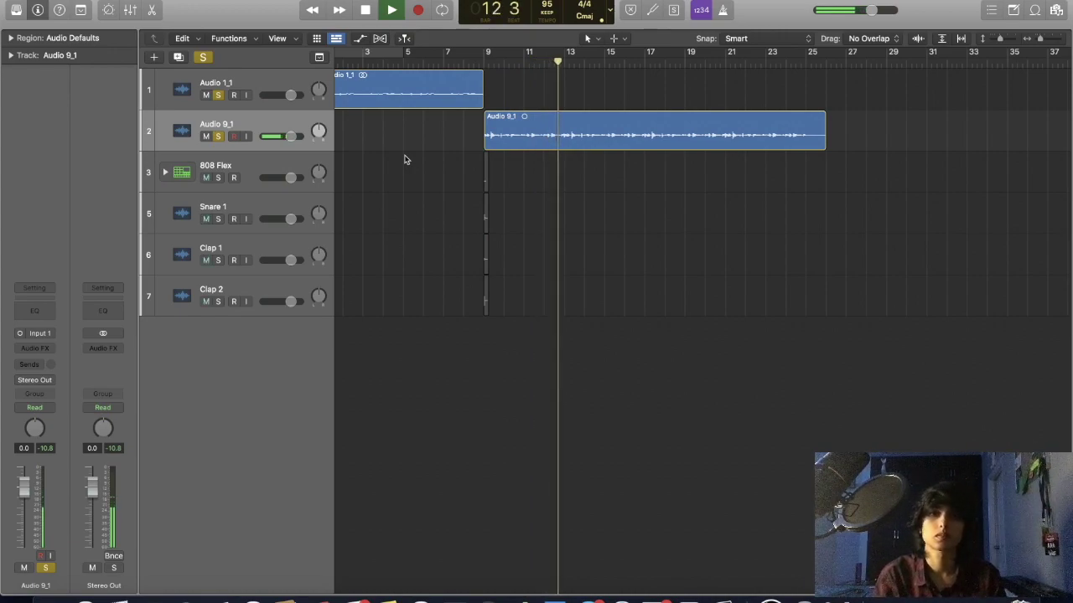
pyautogui.press('space')
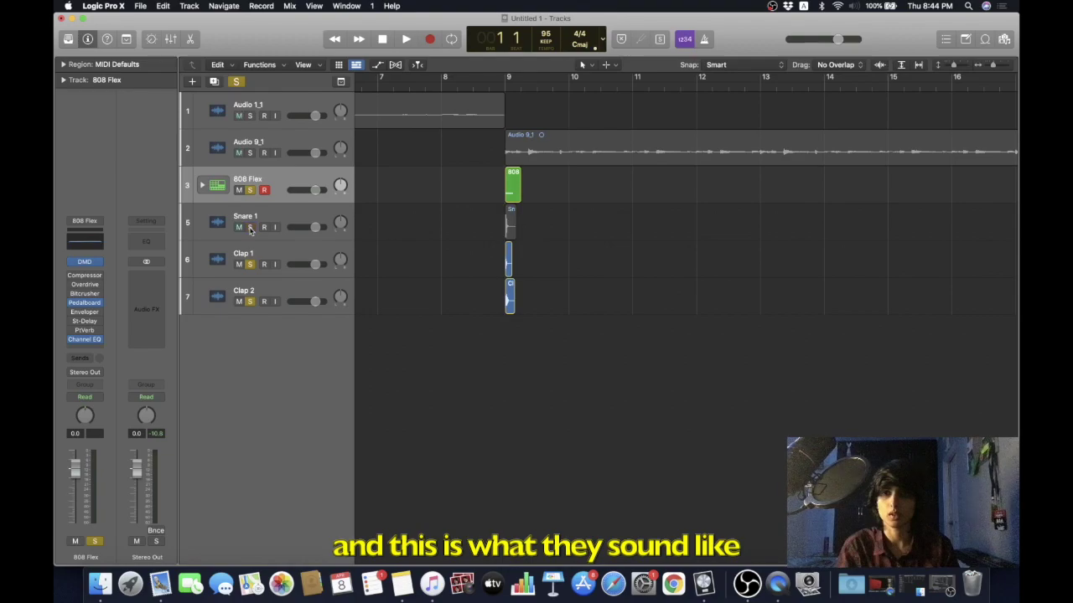
# Leave only the 808 Flex track soloed and play its region from bar 9.
pyautogui.click(249, 227)
pyautogui.click(249, 264)
pyautogui.click(249, 302)
pyautogui.press('space')
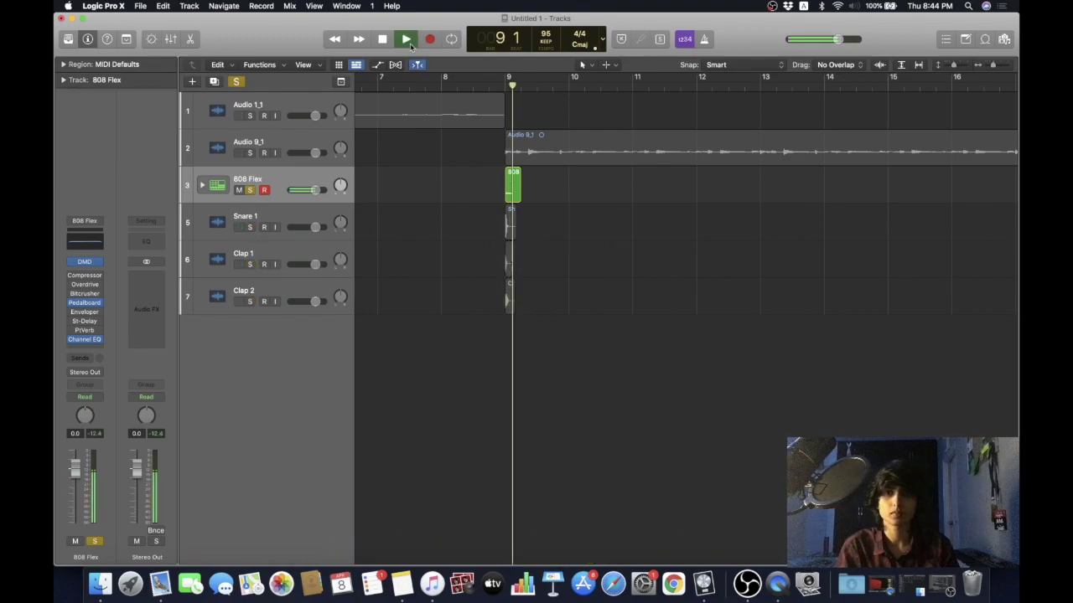
# Audition Snare 1, Clap 1 and Clap 2 one at a time, soloing each track and playing it from bar 9.
pyautogui.press('Down')
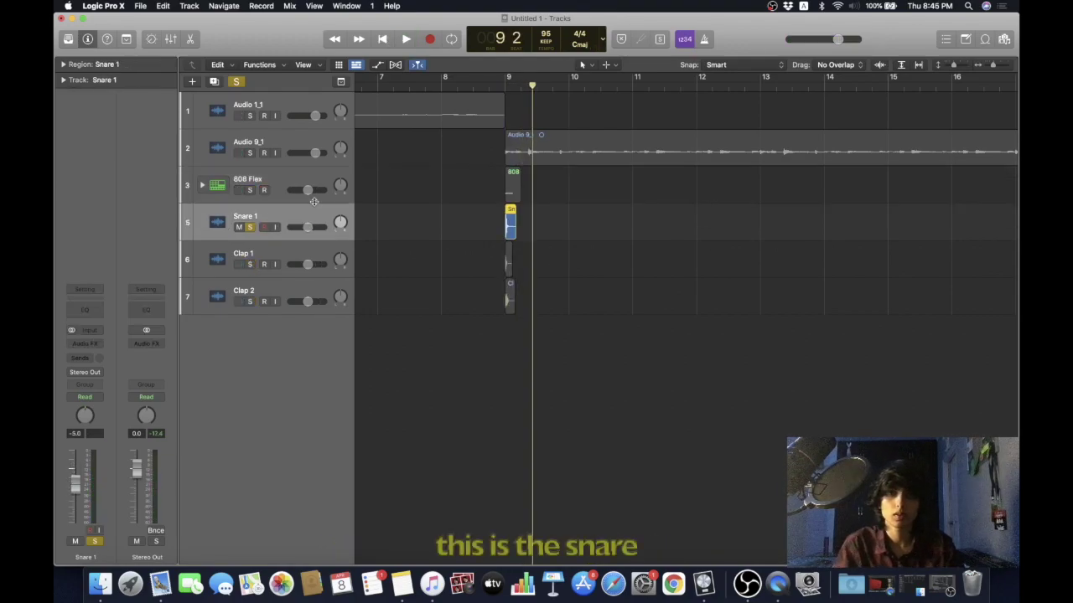
pyautogui.click(406, 41)
pyautogui.press('Down')
pyautogui.press('space')
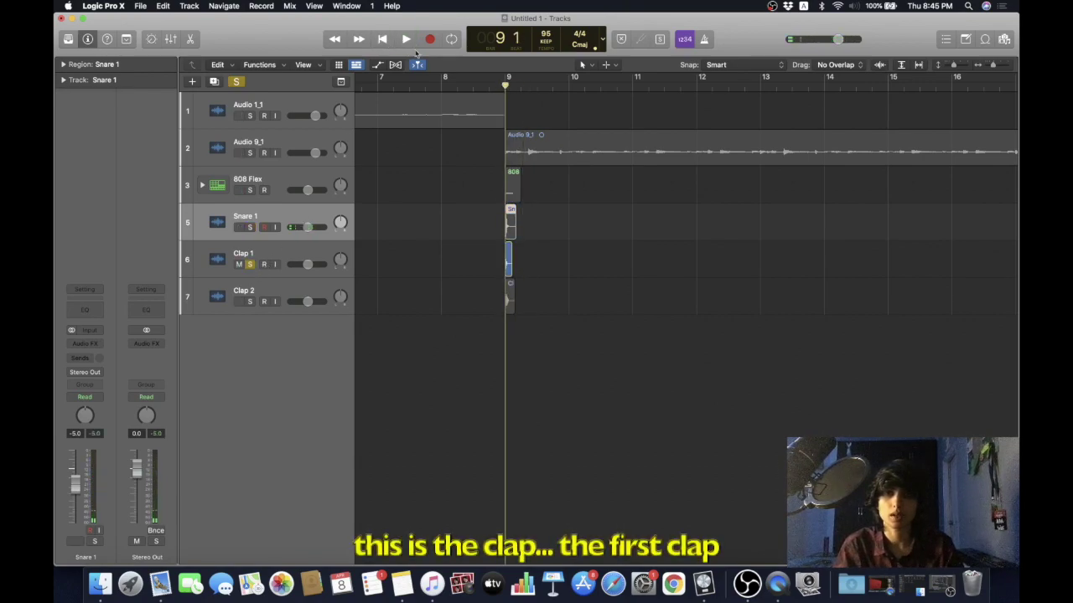
pyautogui.click(407, 39)
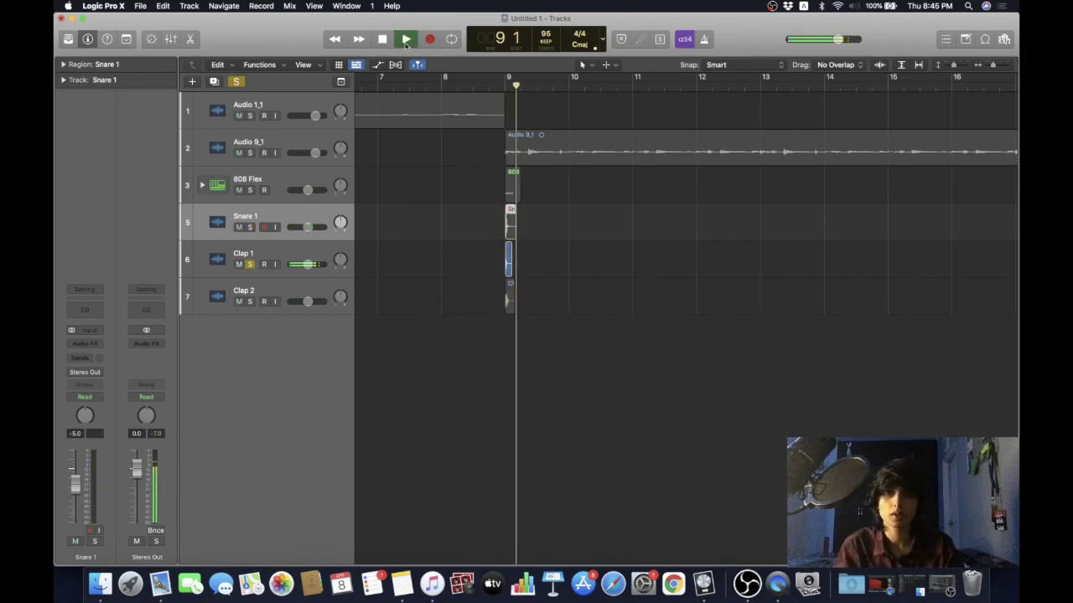
pyautogui.hotkey('shift', 'Down')
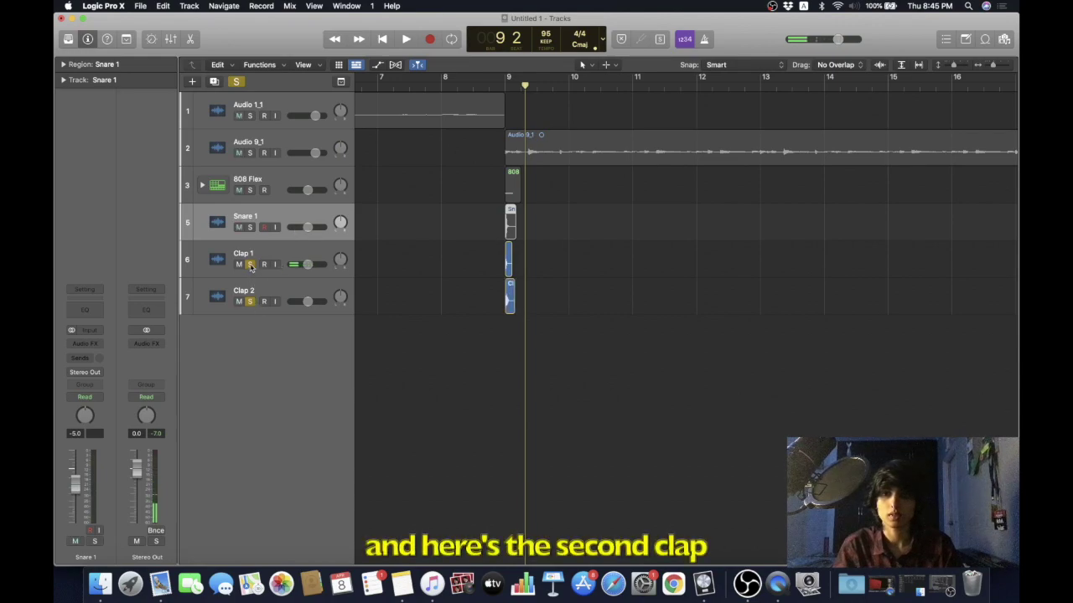
pyautogui.click(407, 39)
pyautogui.click(407, 39)
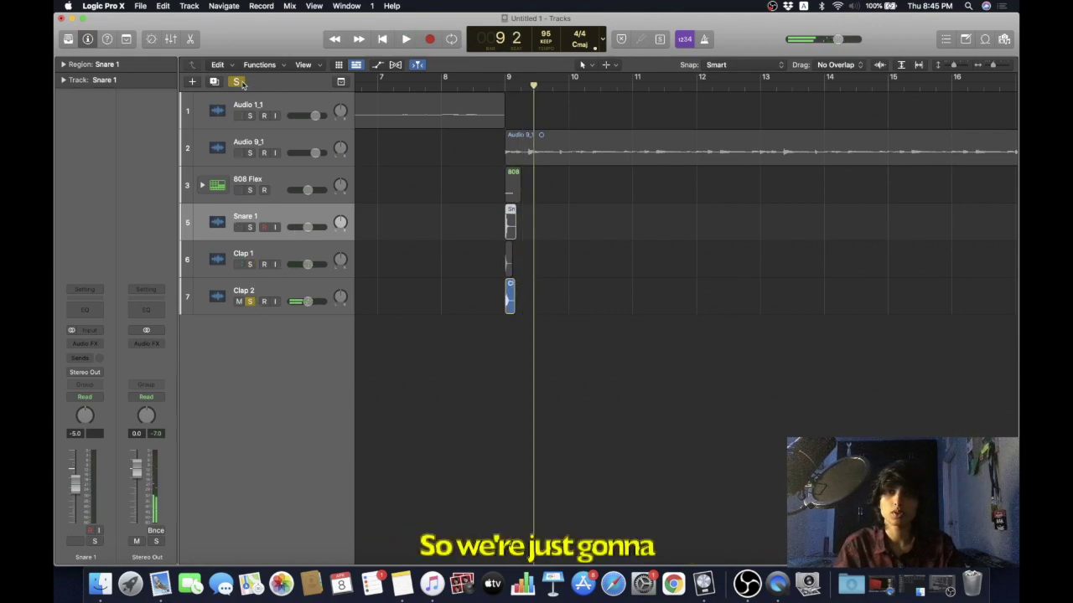
# Clear all solos and try the snare and both clap regions on beat 3 of bar 9.
pyautogui.click(238, 82)
pyautogui.moveTo(510, 219); pyautogui.dragTo(542, 220)
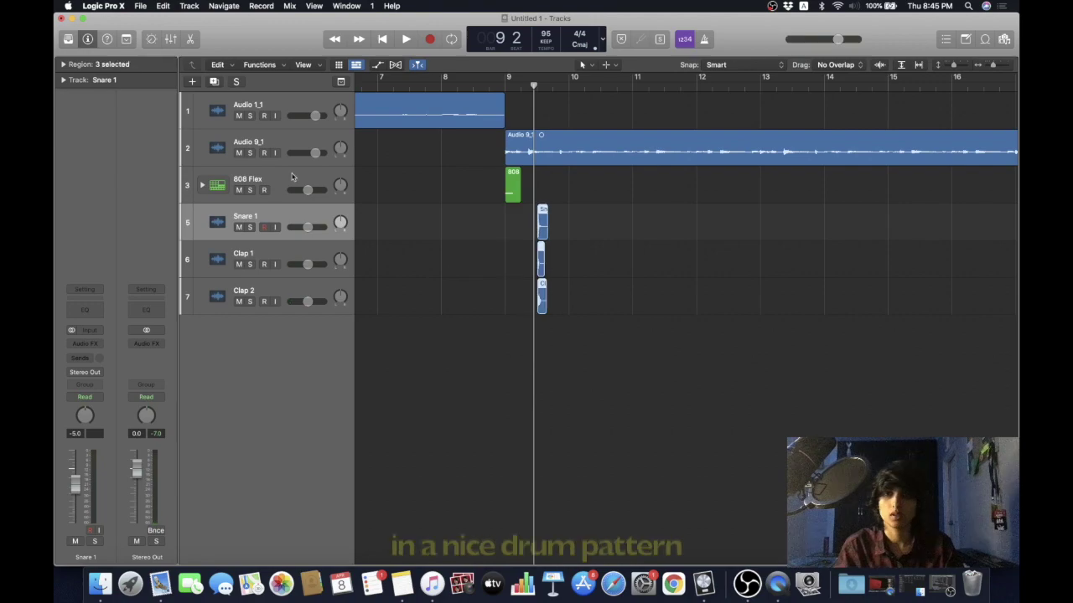
# Solo the 808 Flex, Snare 1, Clap 1 and Clap 2 tracks together and undo the move of the snare and clap regions.
pyautogui.click(292, 176)
pyautogui.moveTo(250, 189); pyautogui.dragTo(250, 301)
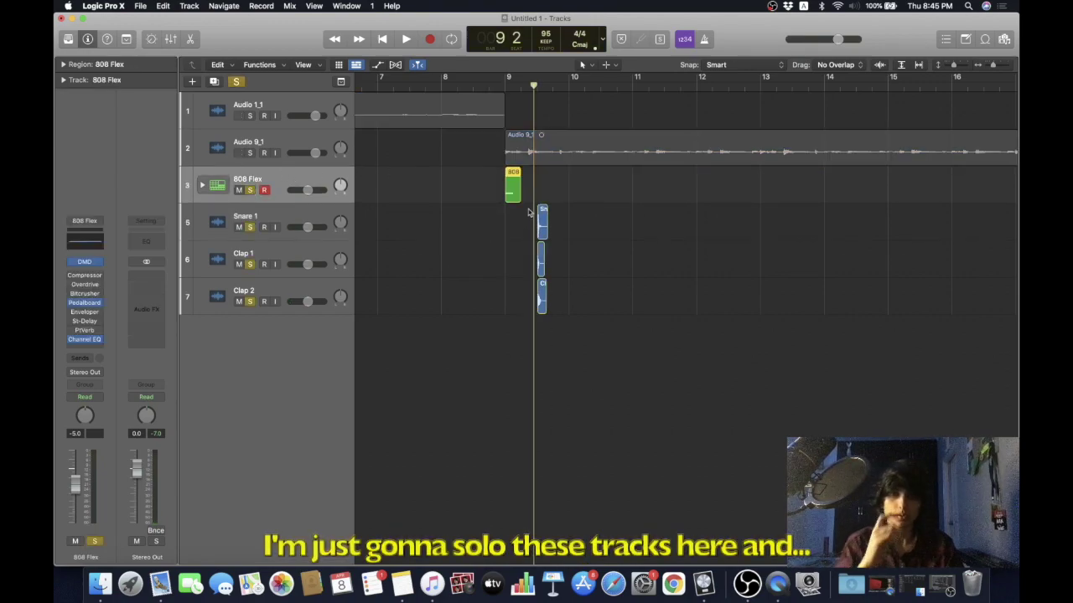
pyautogui.press('super+z')
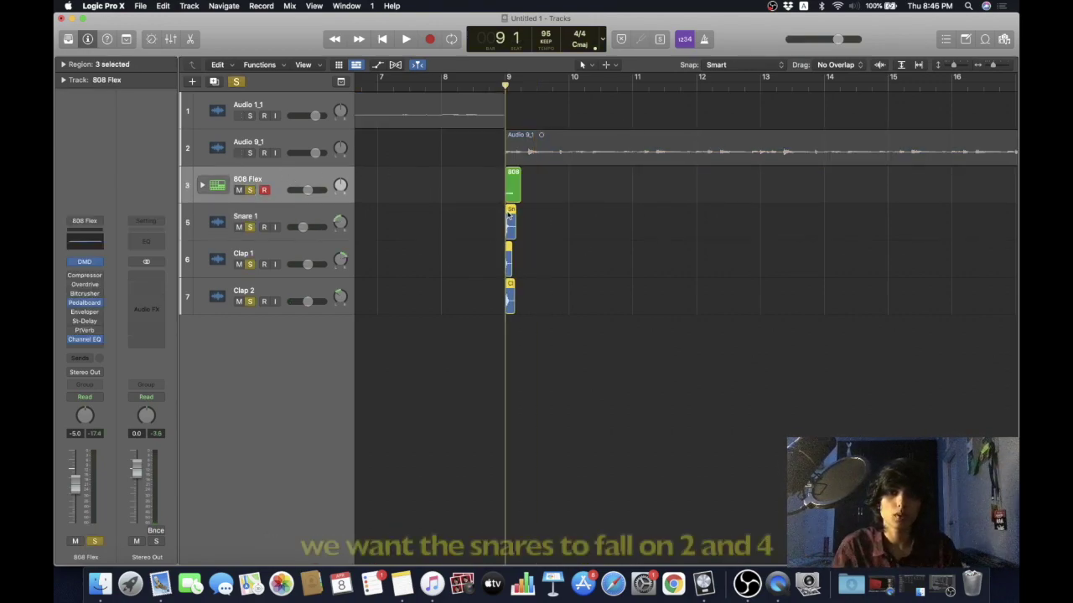
# Move the snare and both clap regions to beat 2 of bar 9 and paste copies of them on beat 4.
pyautogui.moveTo(508, 220); pyautogui.dragTo(513, 325)
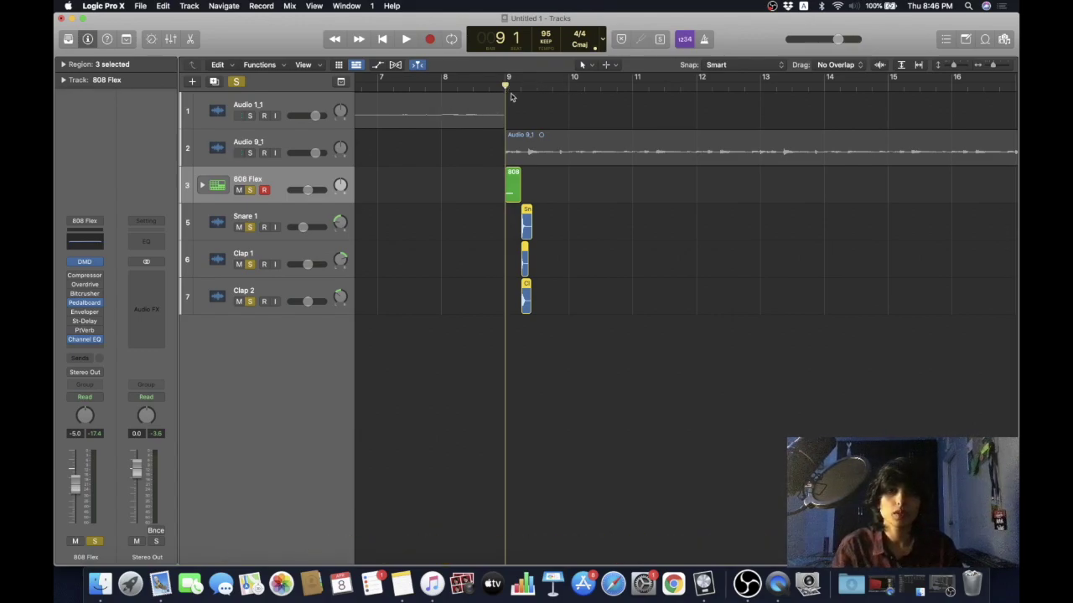
pyautogui.click(509, 183)
pyautogui.moveTo(543, 222); pyautogui.dragTo(503, 299)
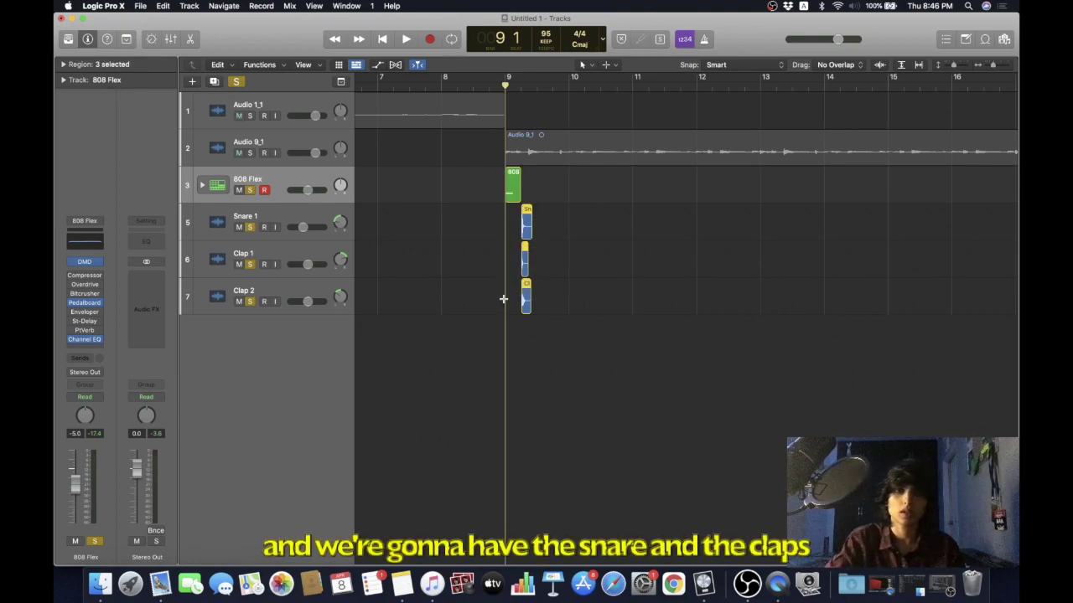
pyautogui.click(555, 88)
pyautogui.press('super+v')
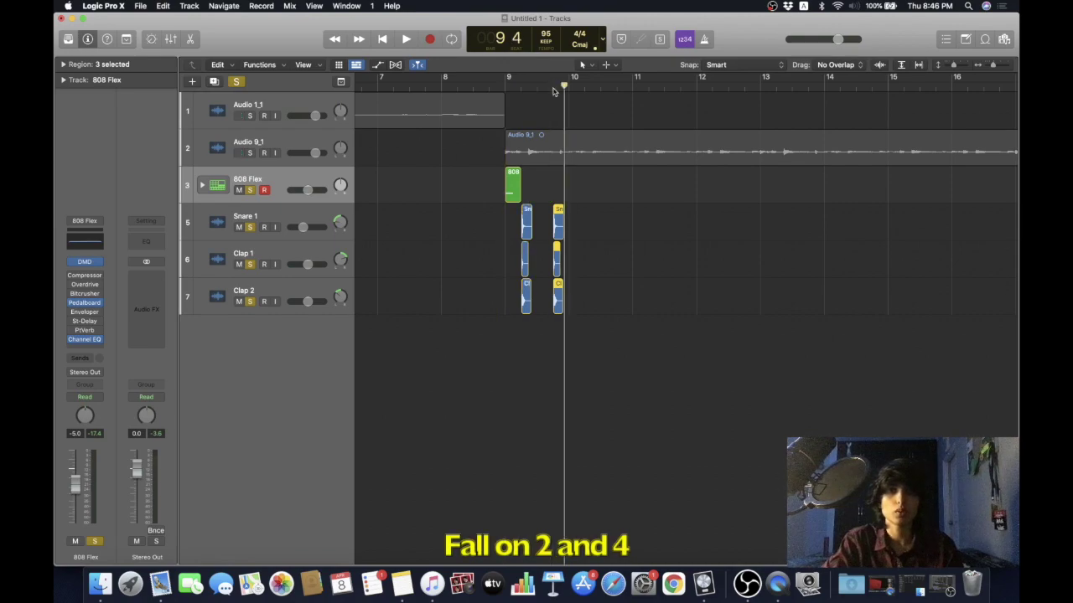
# Play the soloed drum pattern from the start of bar 9.
pyautogui.press(',')
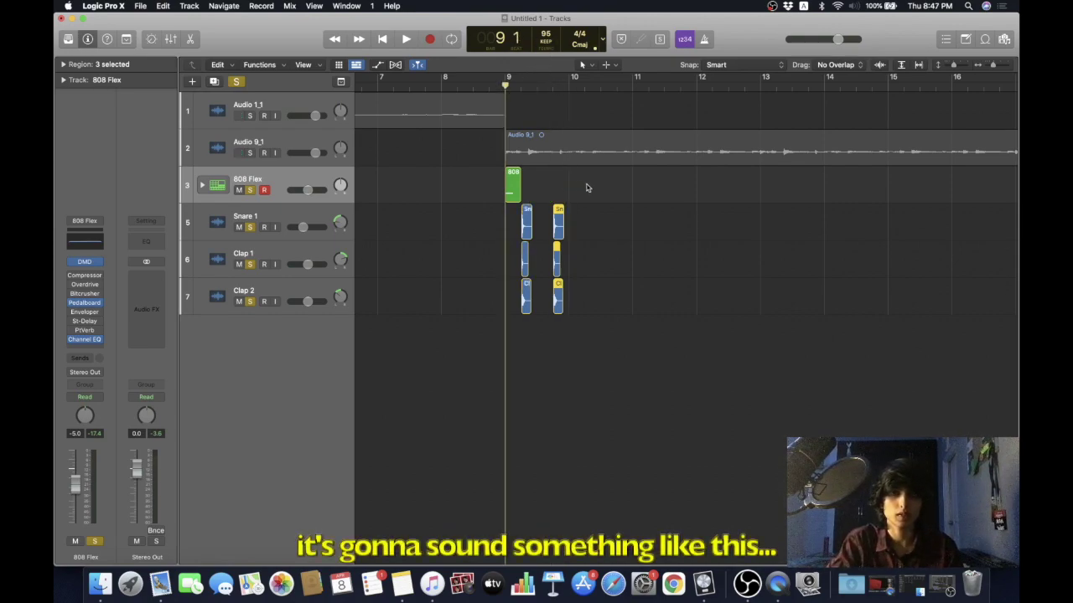
pyautogui.press('space')
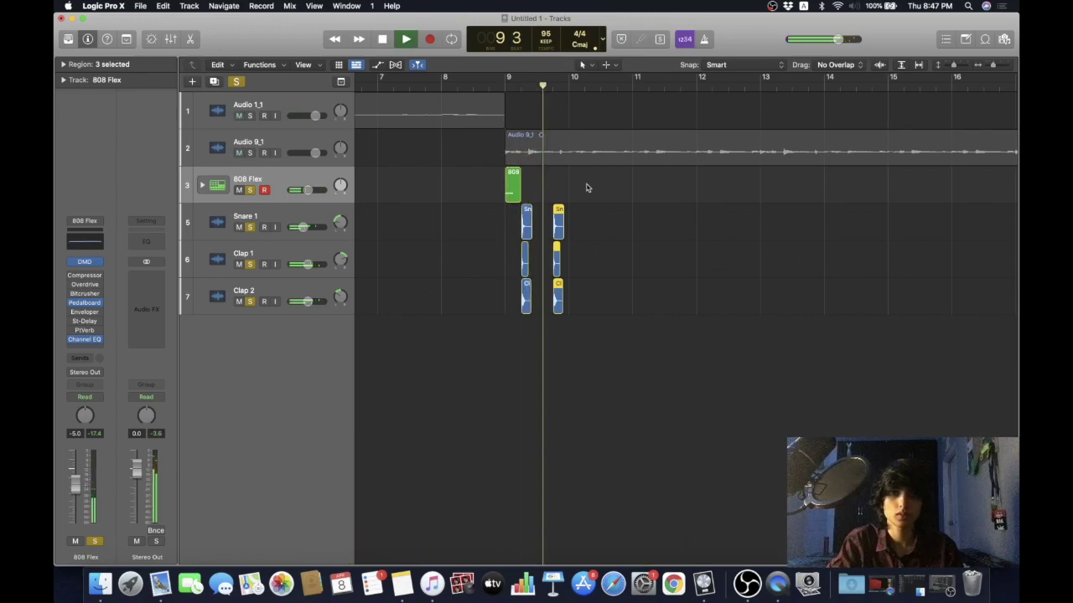
pyautogui.press('space')
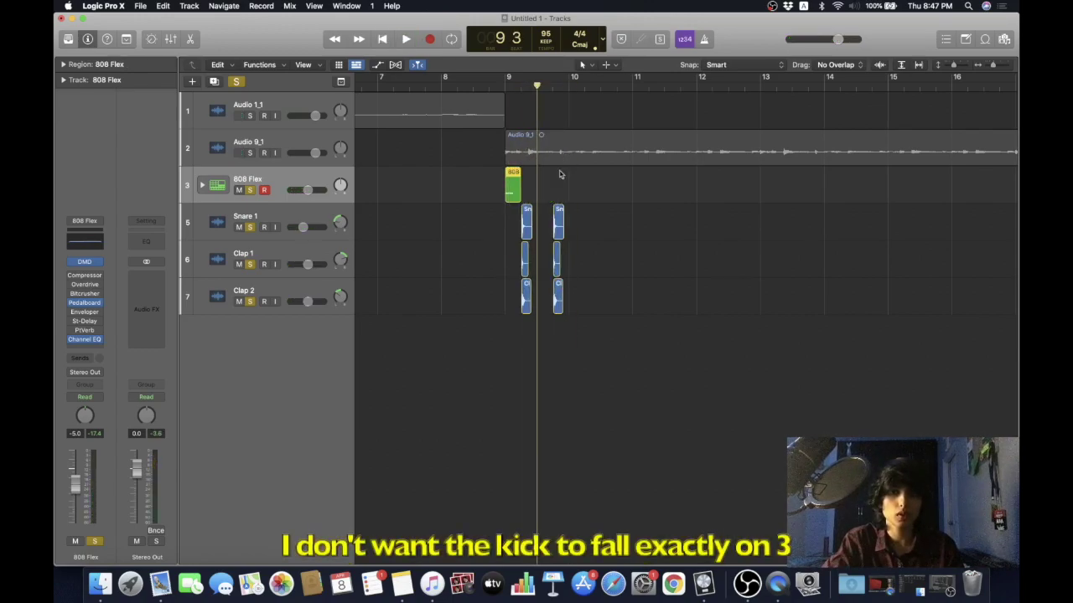
# Paste a copy of the 808 region halfway between beats 3 and 4 of bar 9 and play the pattern from the bar's start.
pyautogui.press('super+v')
pyautogui.moveTo(539, 178); pyautogui.dragTo(547, 177)
pyautogui.press(',')
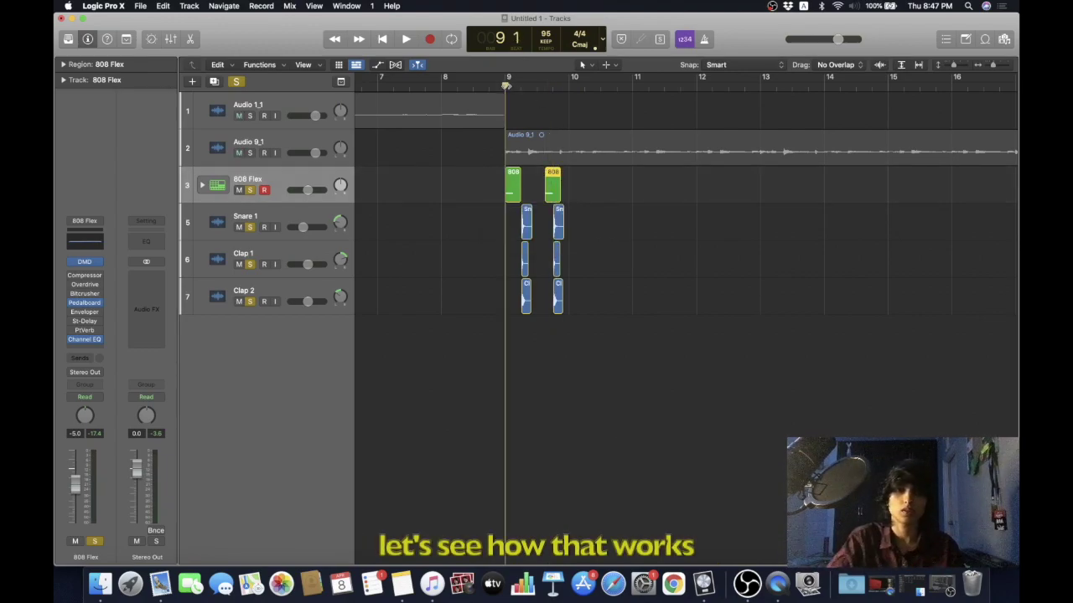
pyautogui.press('space')
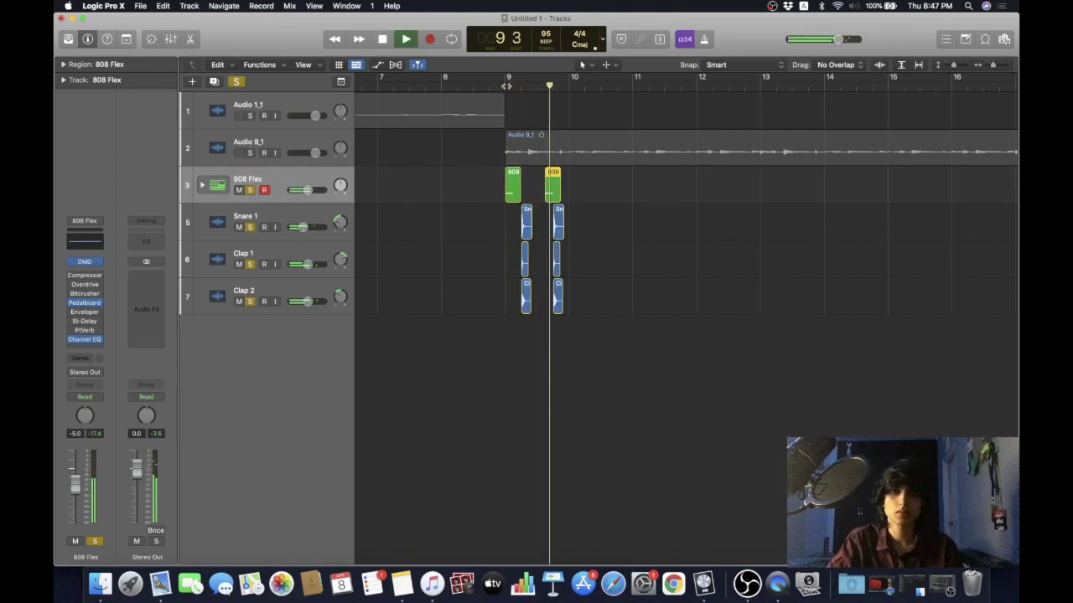
pyautogui.press('space')
# Select all eight drum regions in bar 9 and paste a copy of them at bar 10.
pyautogui.moveTo(490, 182); pyautogui.dragTo(632, 307)
pyautogui.press('super+c')
pyautogui.press('super+v')
pyautogui.press('super+v')
pyautogui.press('super+v')
pyautogui.press('super+v')
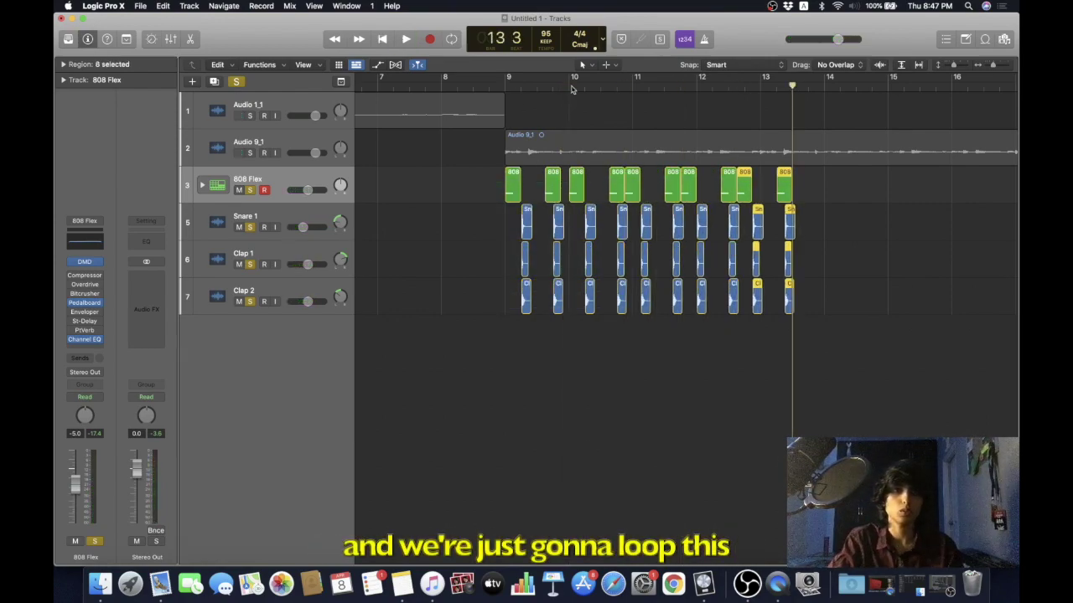
pyautogui.press('super+v')
pyautogui.press('super+z')
pyautogui.press('super+z')
pyautogui.press('super+z')
pyautogui.press('super+z')
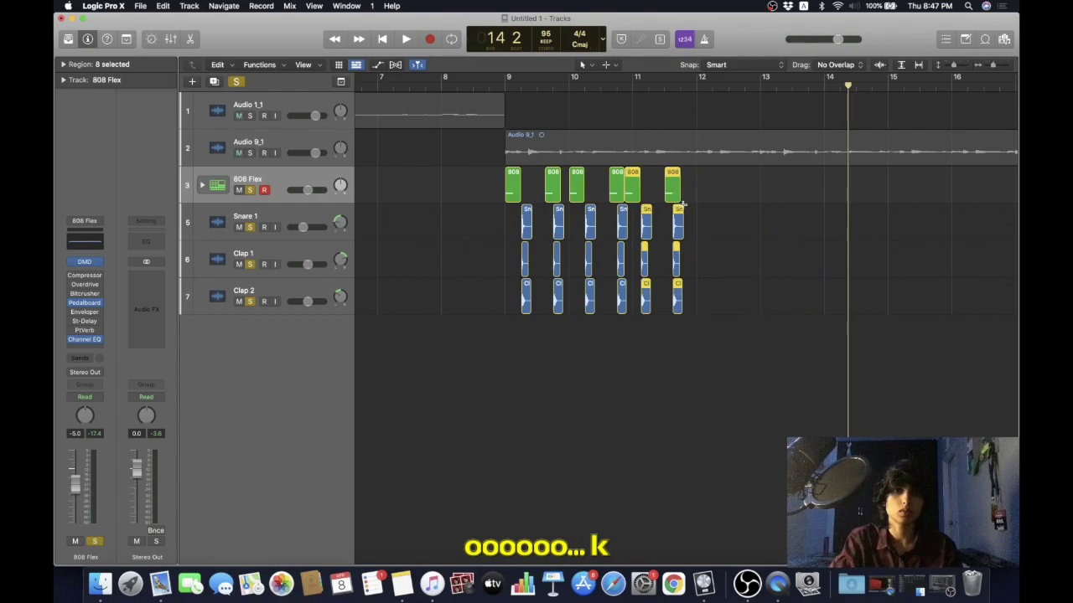
pyautogui.press('super+z')
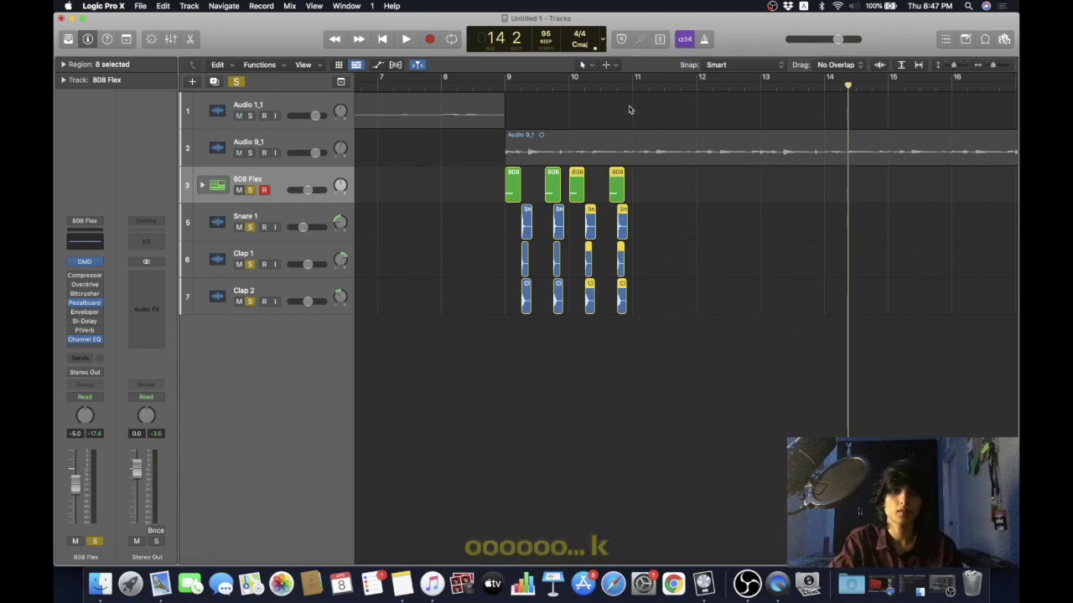
# Paste the copied one-bar drum pattern at the start of bars 11, 12 and 13.
pyautogui.click(635, 84)
pyautogui.press('super+v')
pyautogui.press('super+v')
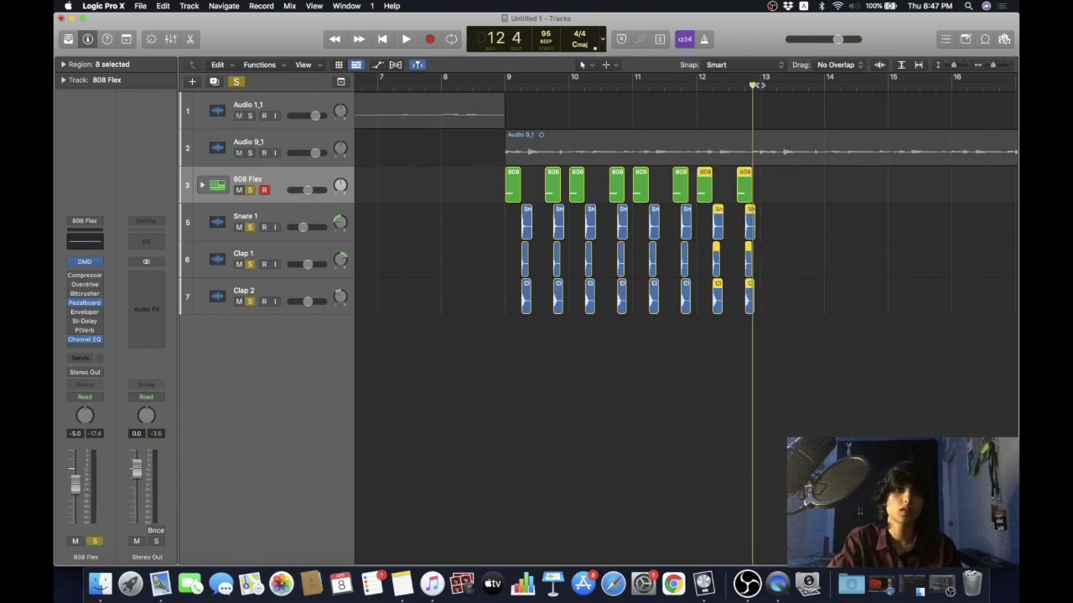
pyautogui.press('super+v')
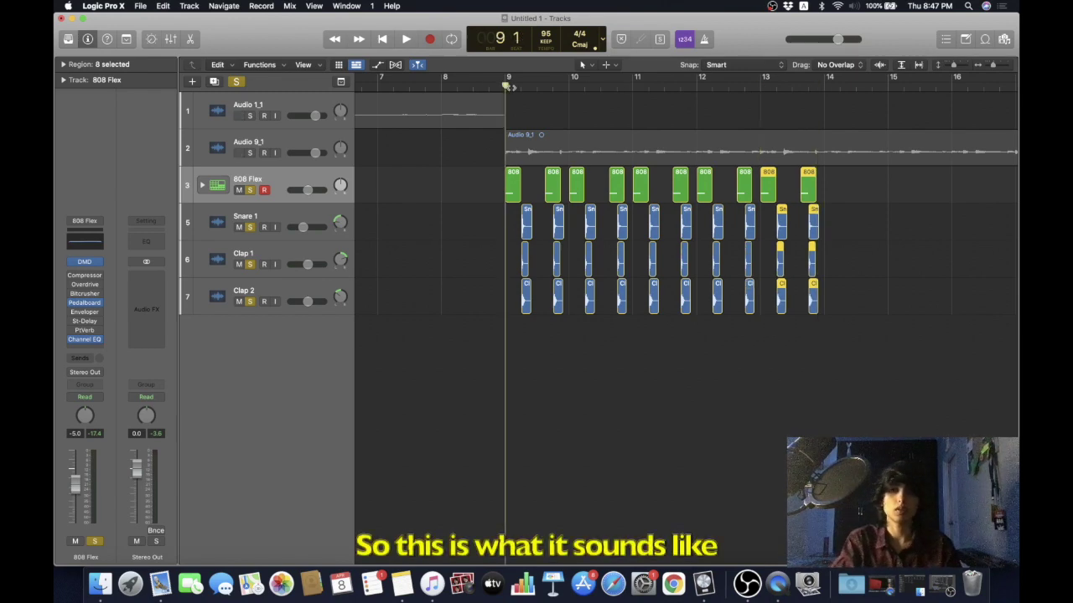
# Play the drum loop alone from bar 9, and again together with the melody after clearing all solos.
pyautogui.press('space')
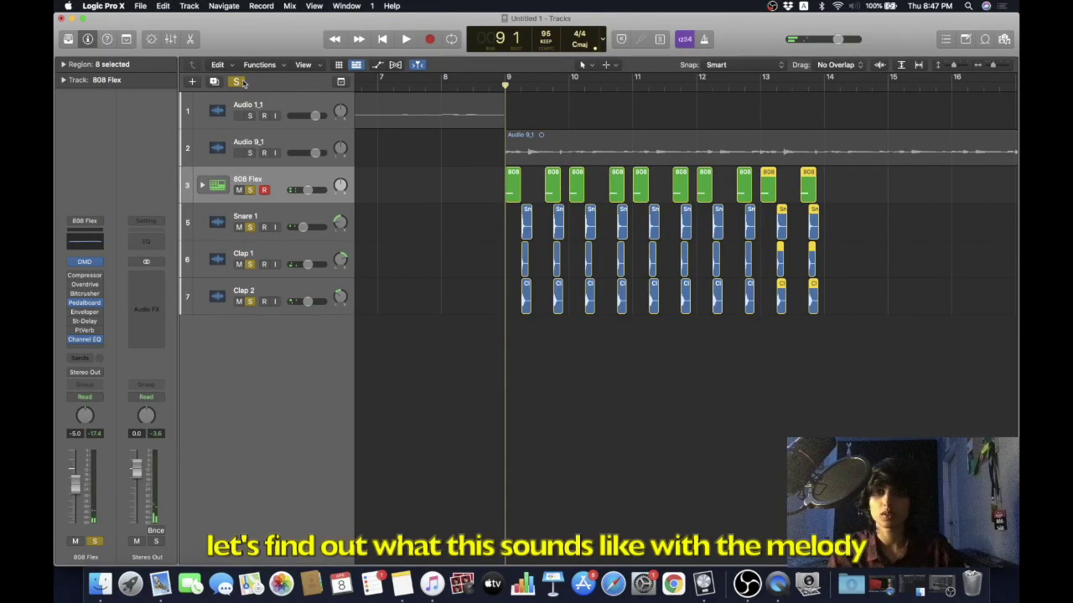
pyautogui.press('super+z')
pyautogui.press('space')
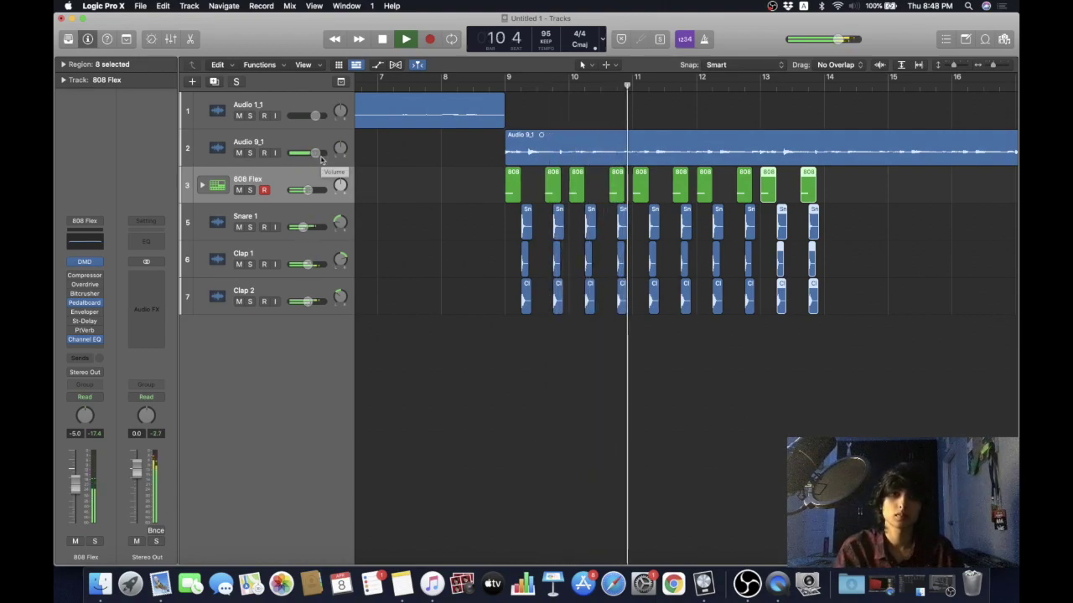
# Stop playback and lower the Snare 1, Clap 1 and Clap 2 track volumes together, bringing Snare 1 to -15.6 dB.
pyautogui.press('space')
pyautogui.moveTo(474, 310); pyautogui.dragTo(474, 217)
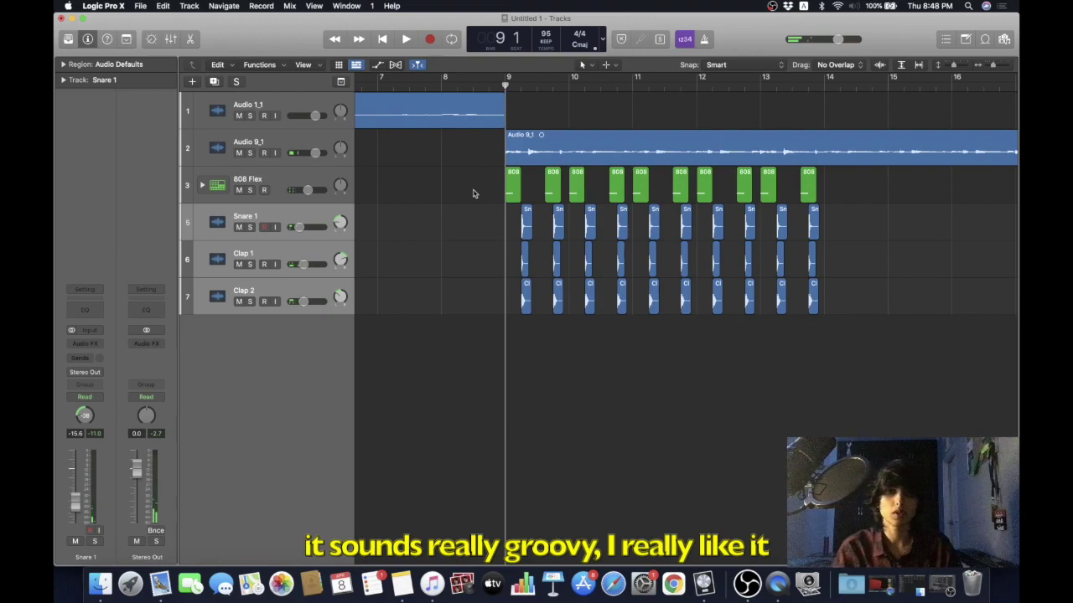
pyautogui.click(318, 214)
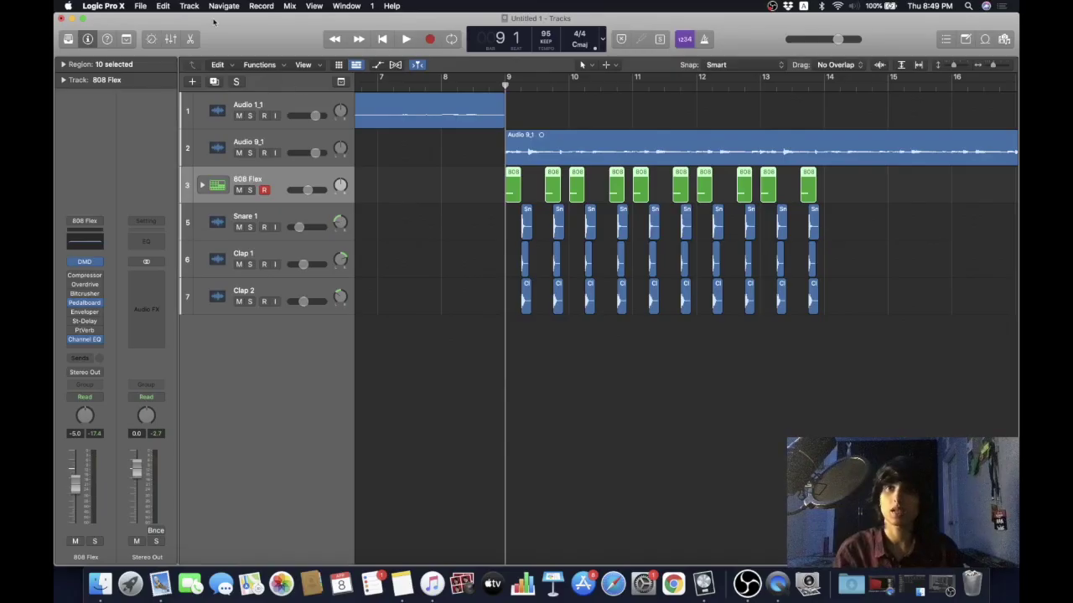
# Add a software instrument track for the pad and shorten its region at bar 9 to end at bar 13.
pyautogui.click(190, 7)
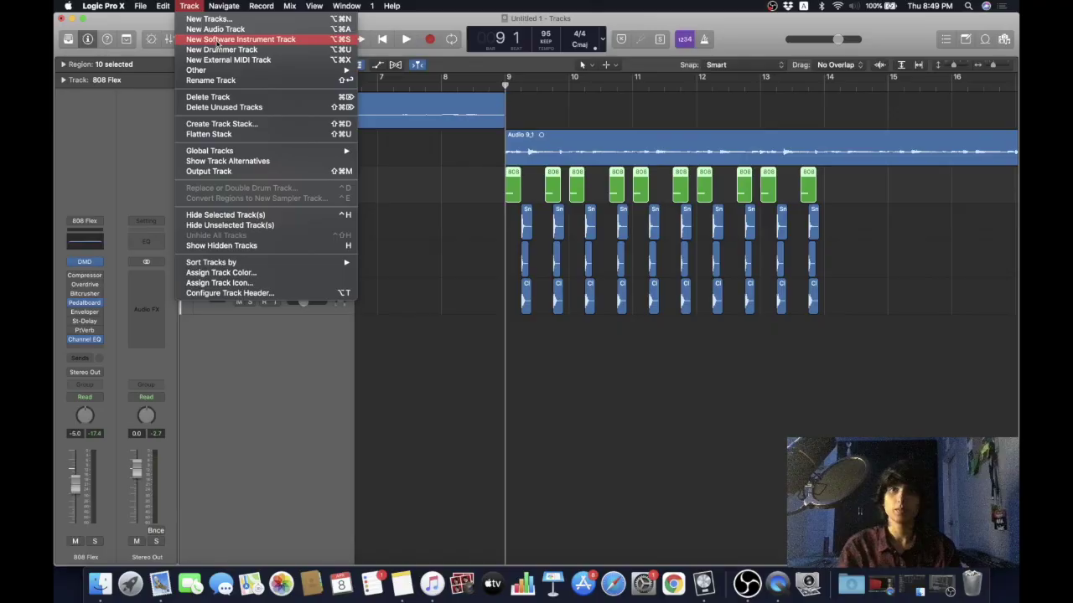
pyautogui.click(241, 39)
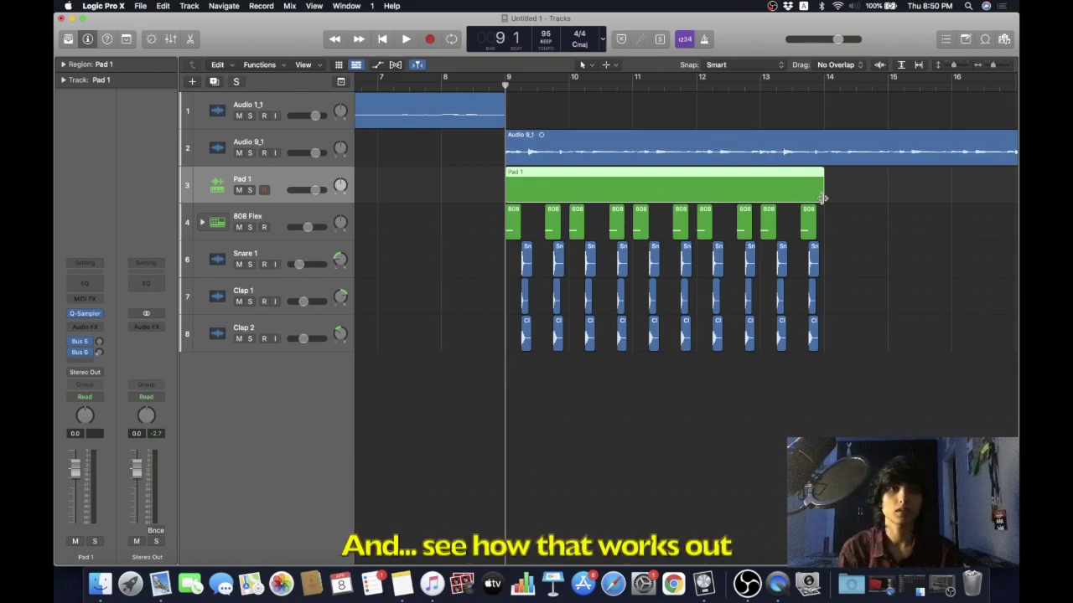
pyautogui.moveTo(823, 198); pyautogui.dragTo(762, 198)
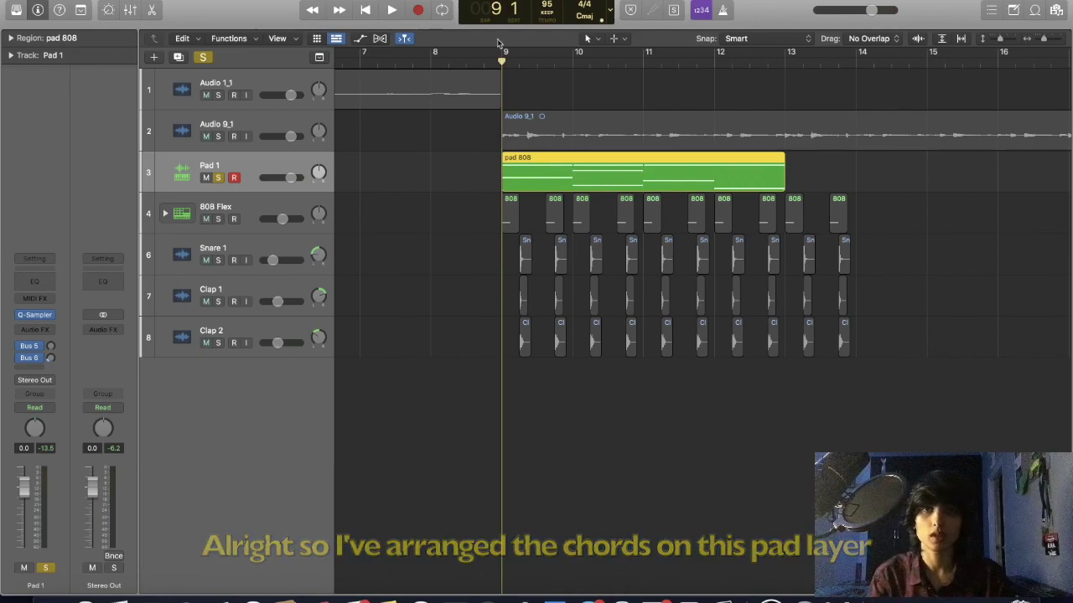
# Audition the pad chords alone and with the full beat, and set the Pad 1 volume to -4.4 dB.
pyautogui.click(390, 11)
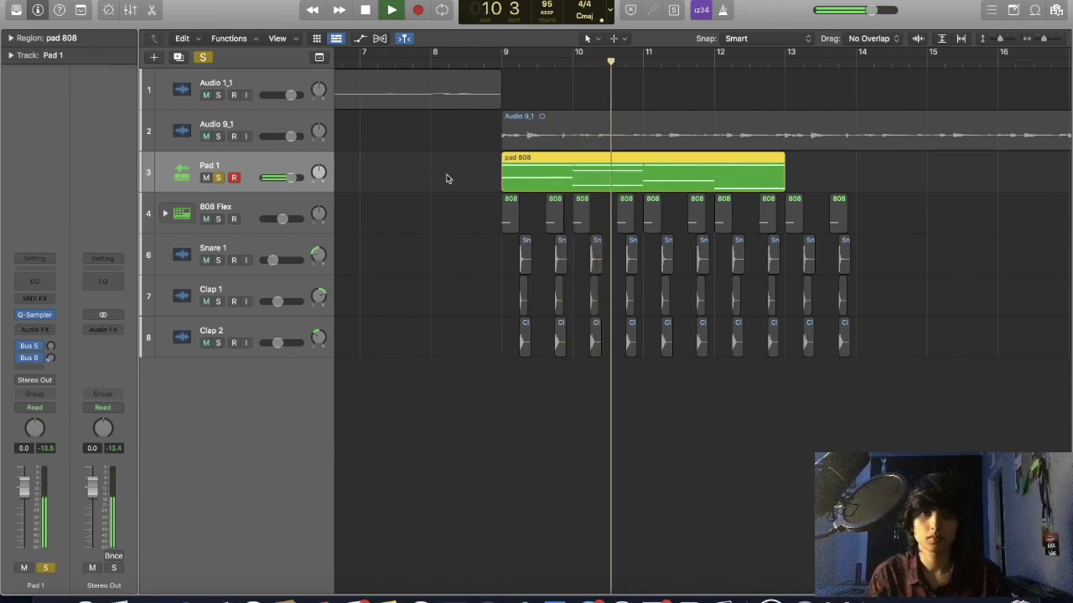
pyautogui.hscroll(3, 445, 177)
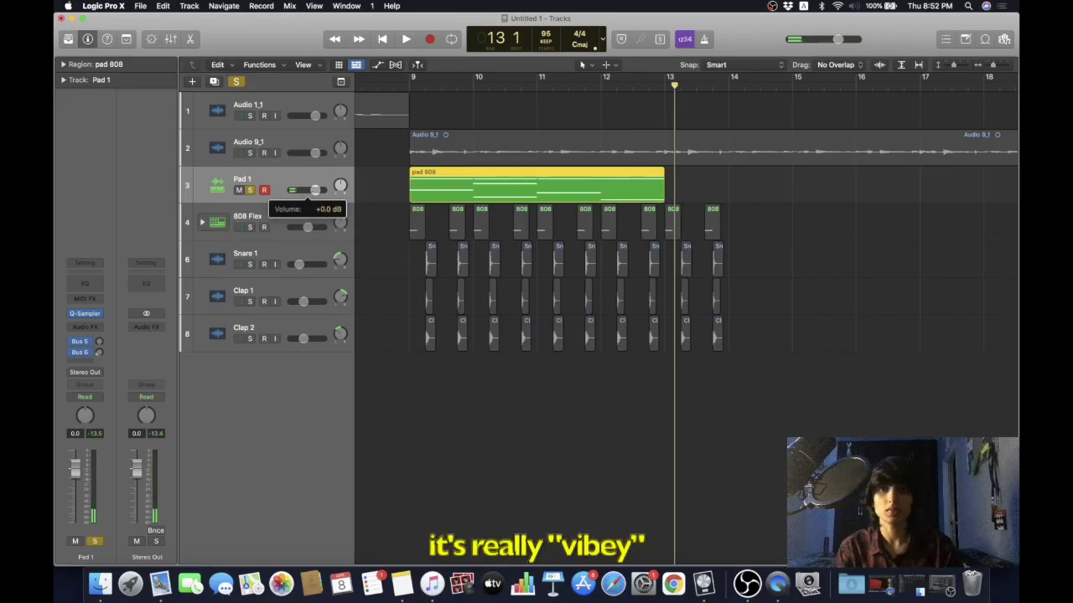
pyautogui.moveTo(314, 191); pyautogui.dragTo(306, 191)
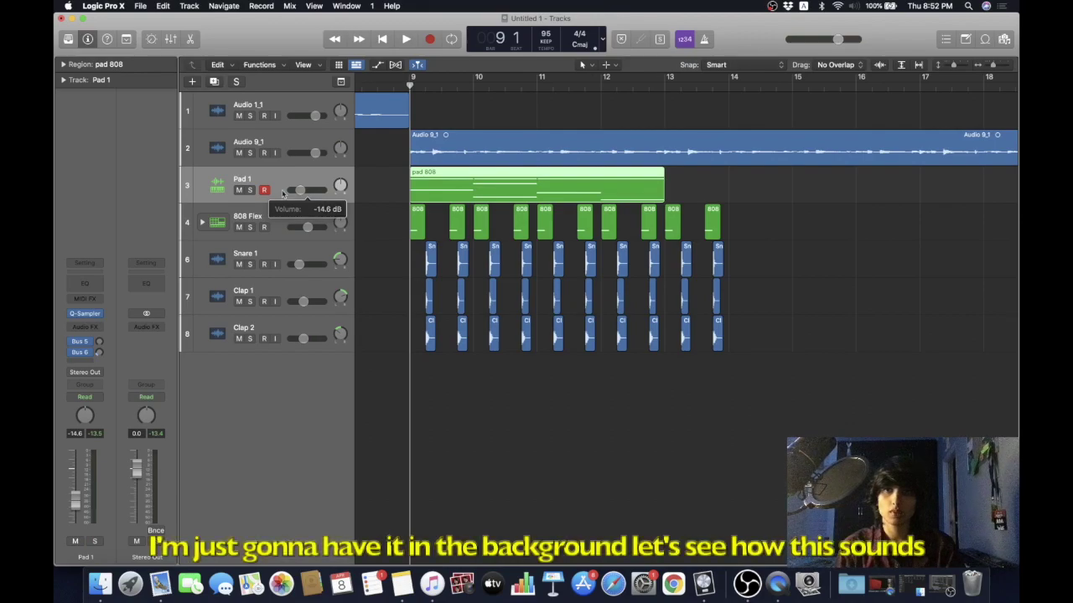
pyautogui.click(406, 41)
pyautogui.moveTo(302, 191)
pyautogui.mouseDown()
pyautogui.moveTo(331, 193)
pyautogui.moveTo(310, 191)
pyautogui.mouseUp()
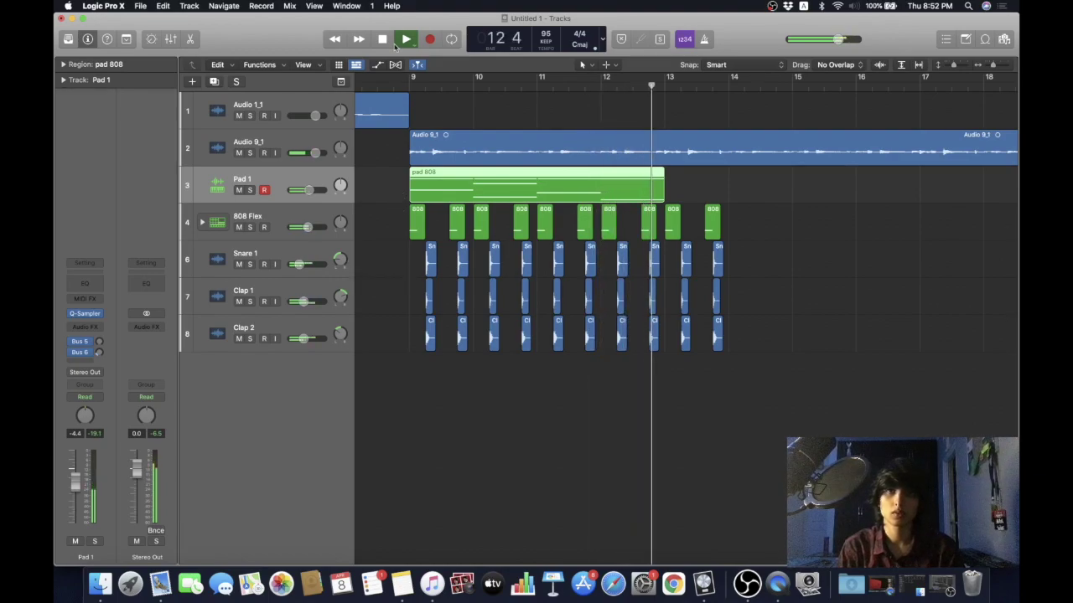
pyautogui.press('space')
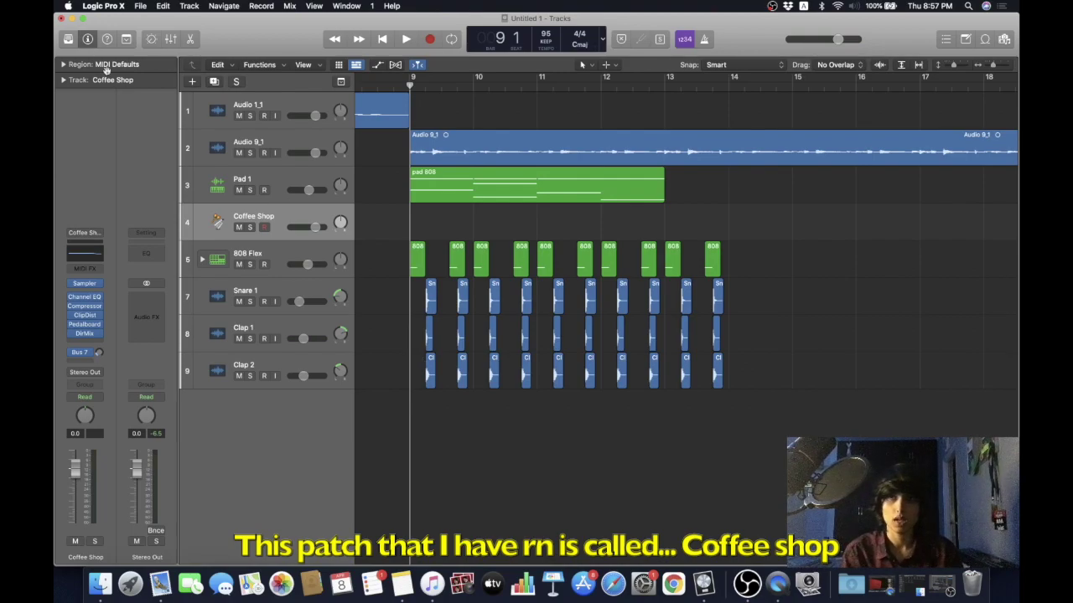
# Hide the inspector and create an empty one-bar MIDI region at bar 9 on the Coffee Shop track.
pyautogui.click(89, 41)
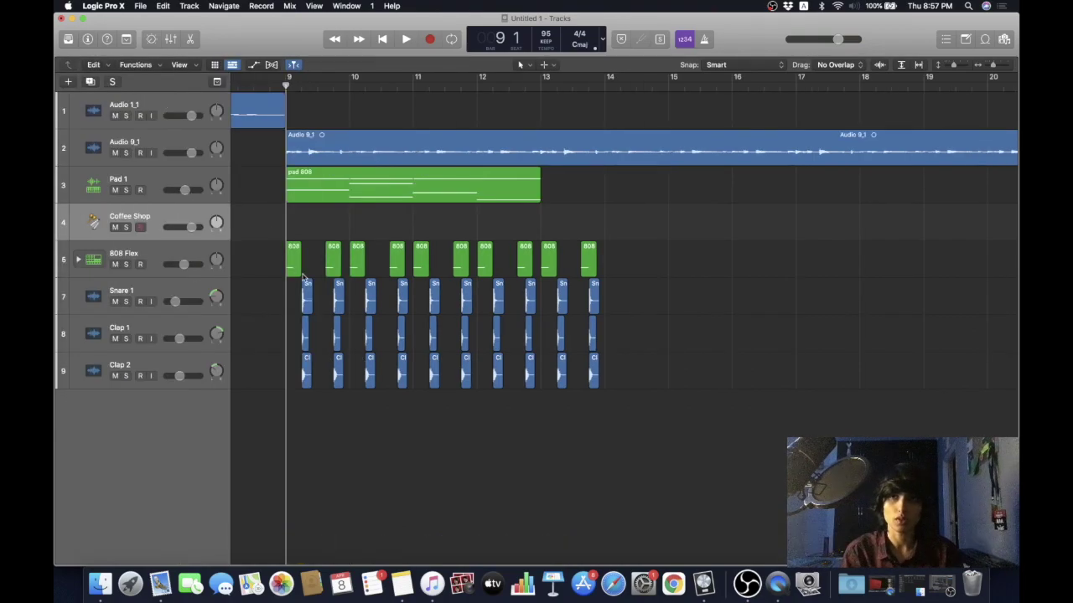
pyautogui.rightClick(300, 229)
pyautogui.click(322, 231)
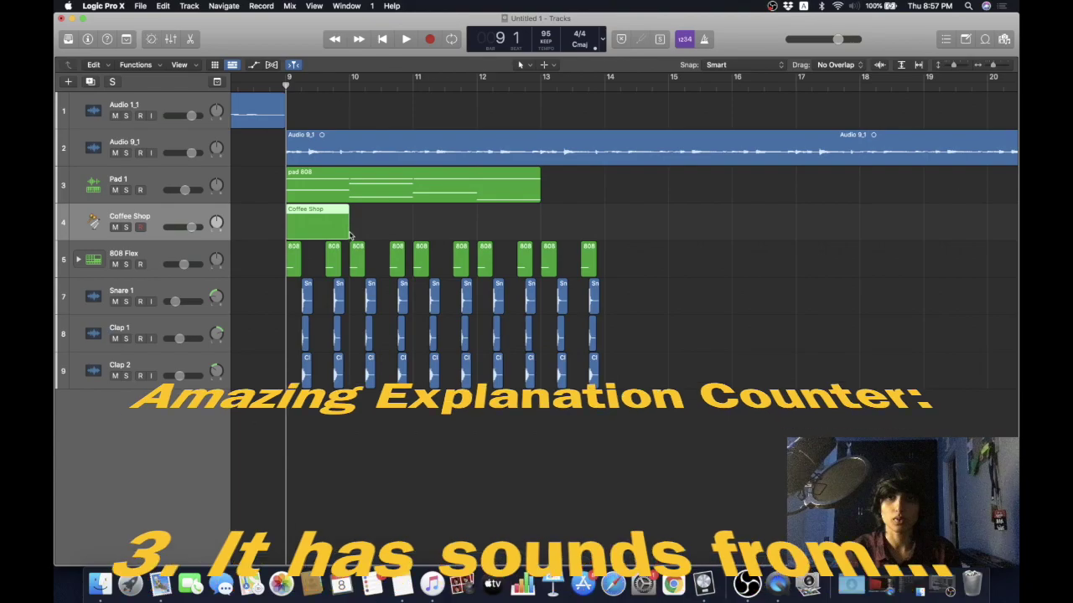
# Open Musical Typing and audition various Coffee Shop percussion sounds, also one octave higher.
pyautogui.press('super+k')
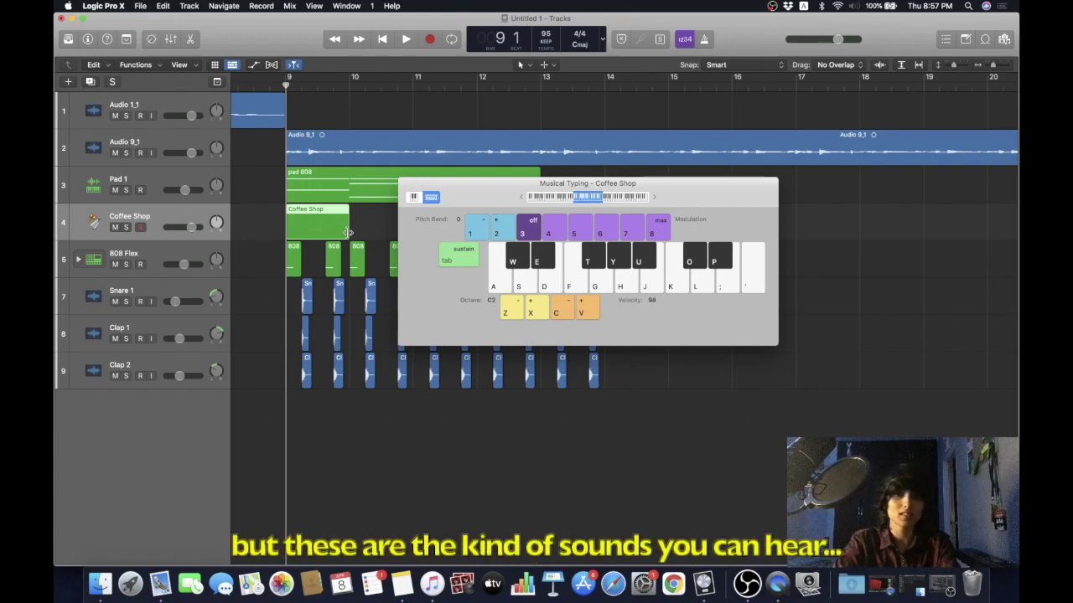
pyautogui.press('g')
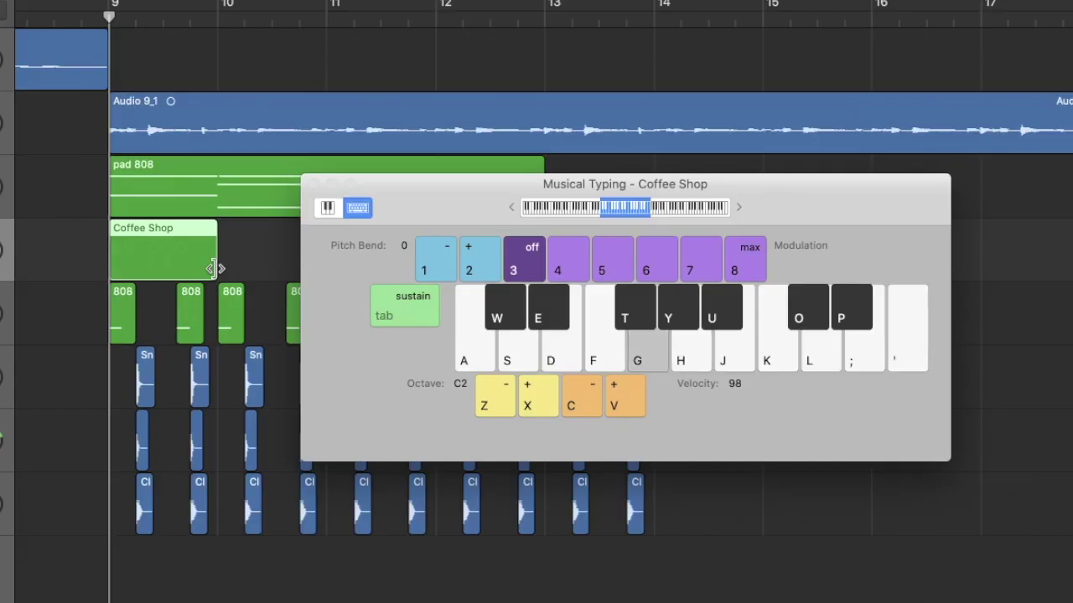
pyautogui.press('l')
pyautogui.press(';')
pyautogui.press('k')
pyautogui.press('l')
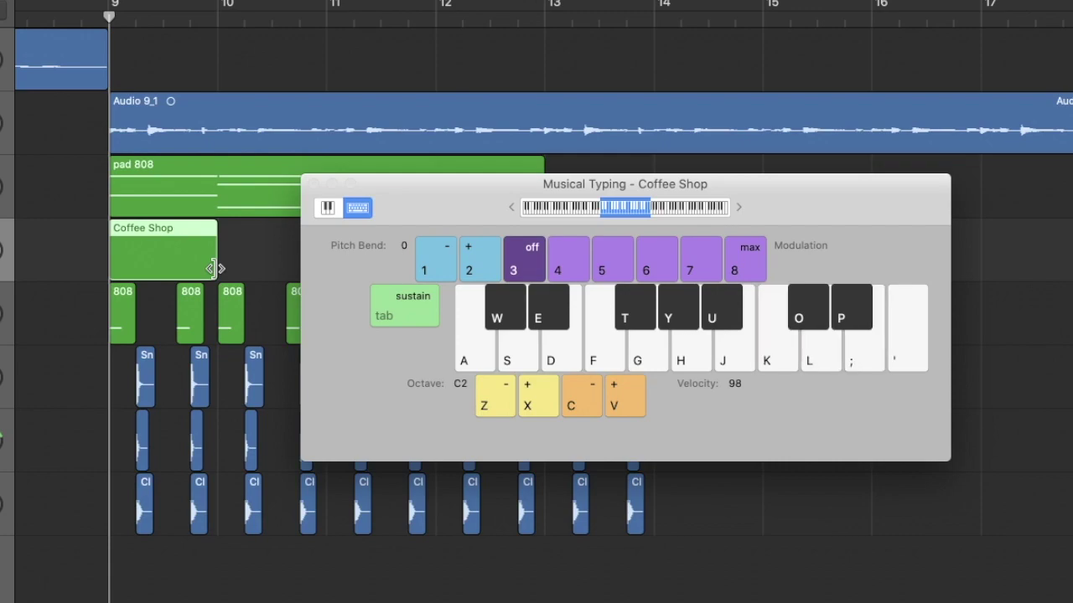
pyautogui.press('x')
pyautogui.press('k')
pyautogui.press('s')
pyautogui.press('j')
pyautogui.press('j')
pyautogui.press('f')
pyautogui.press('l')
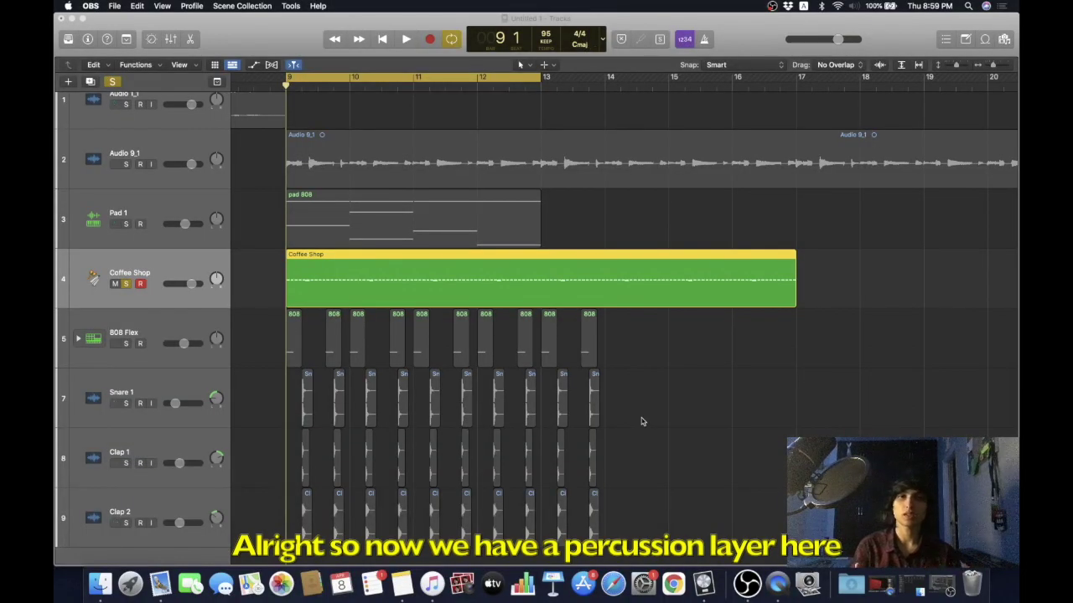
# Open the Coffee Shop region in the Piano Roll to examine how its shaker notes are arranged, and close the editor.
pyautogui.click(642, 422)
pyautogui.press('e')
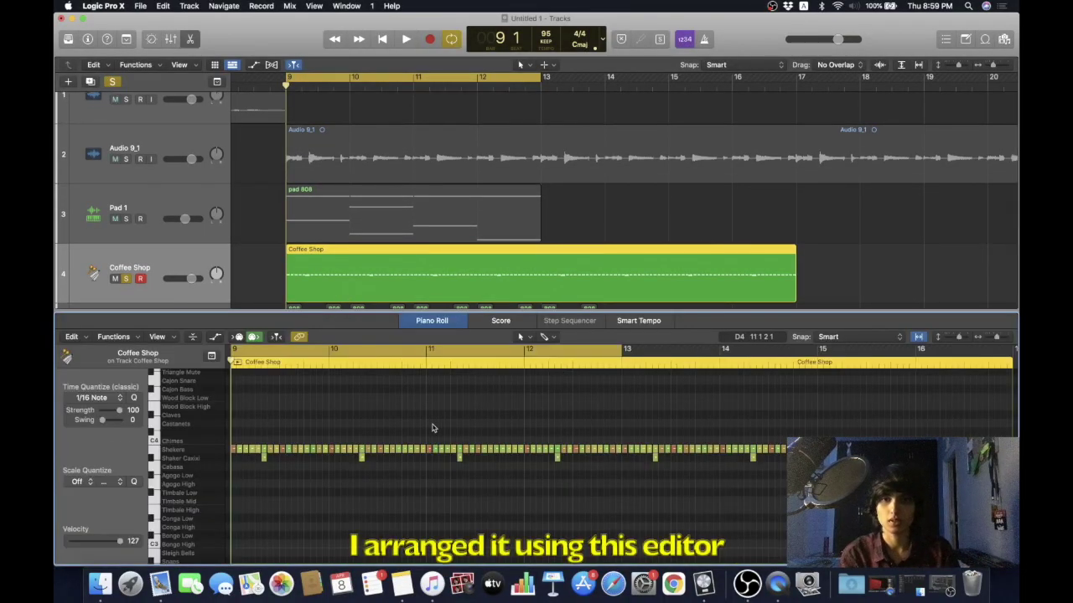
pyautogui.hscroll(-5, 394, 409)
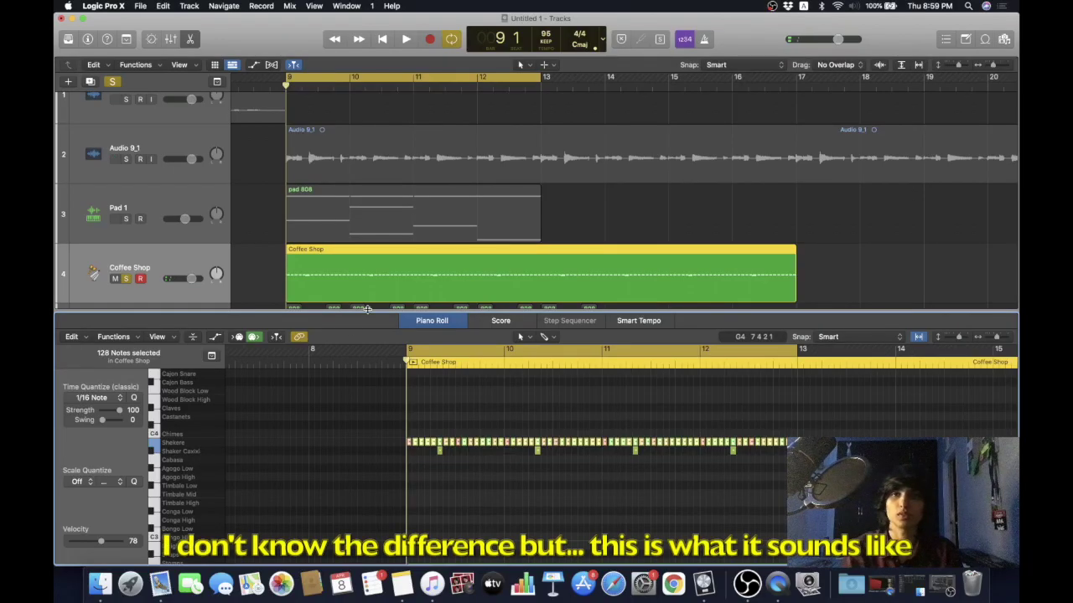
pyautogui.click(190, 39)
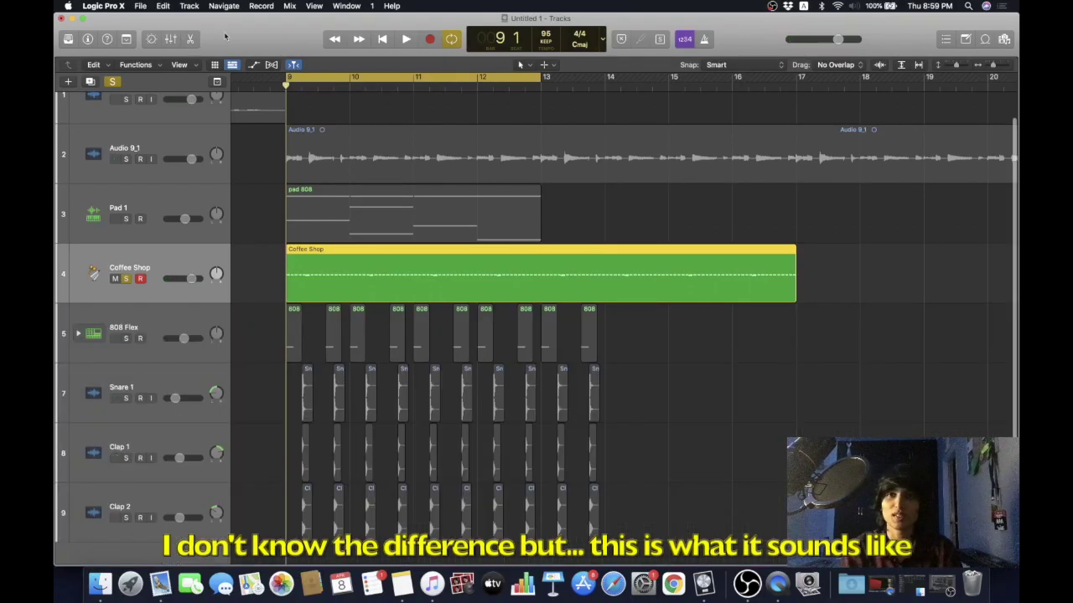
# Play the Coffee Shop percussion alone from bar 9, and again with all tracks after clearing the solo.
pyautogui.click(406, 39)
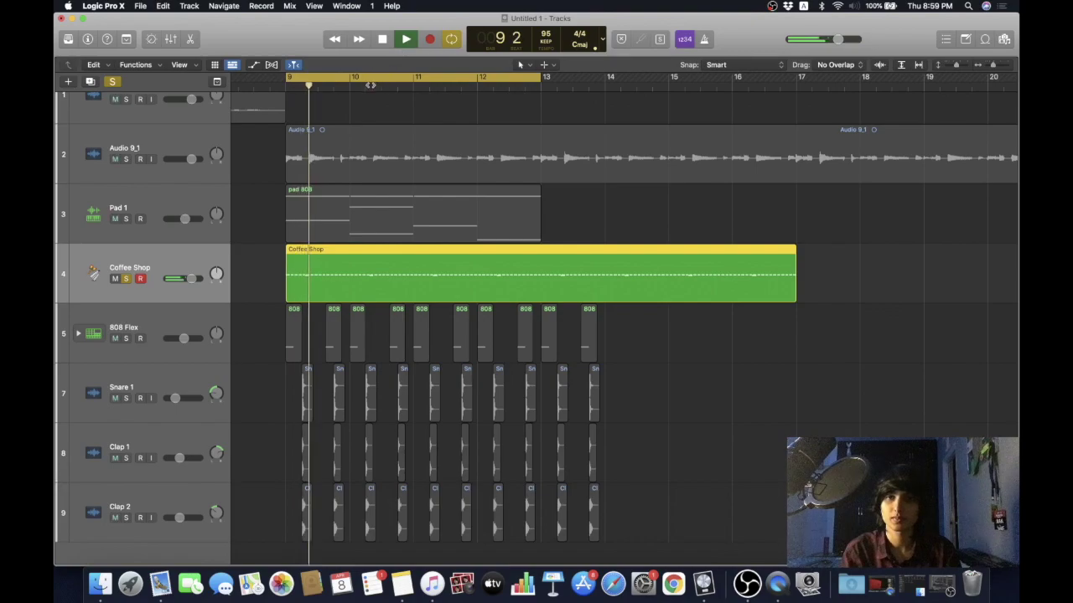
pyautogui.press('space')
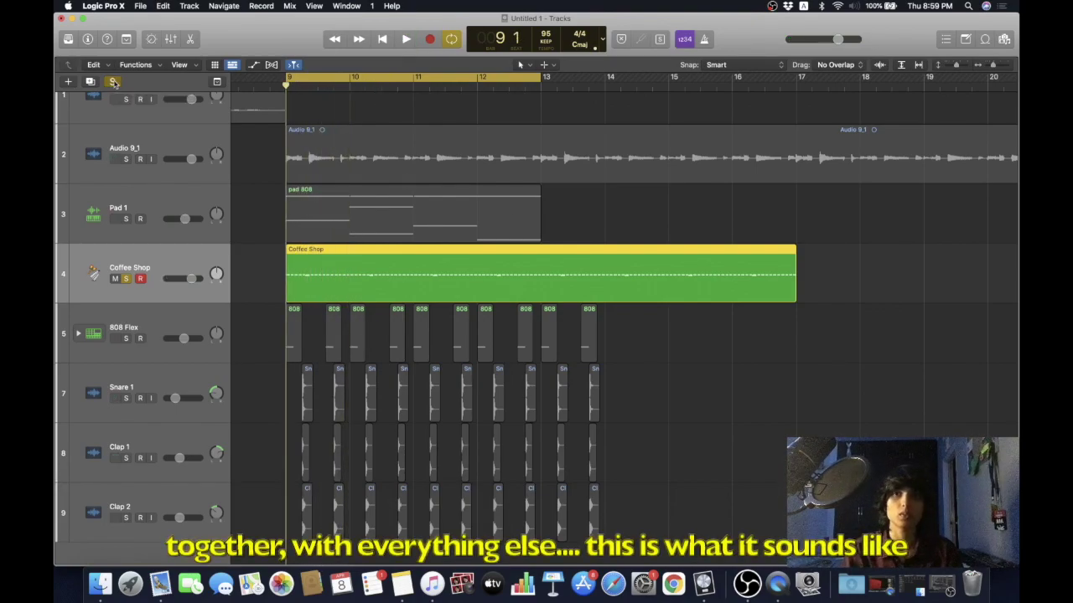
pyautogui.click(113, 82)
pyautogui.click(407, 39)
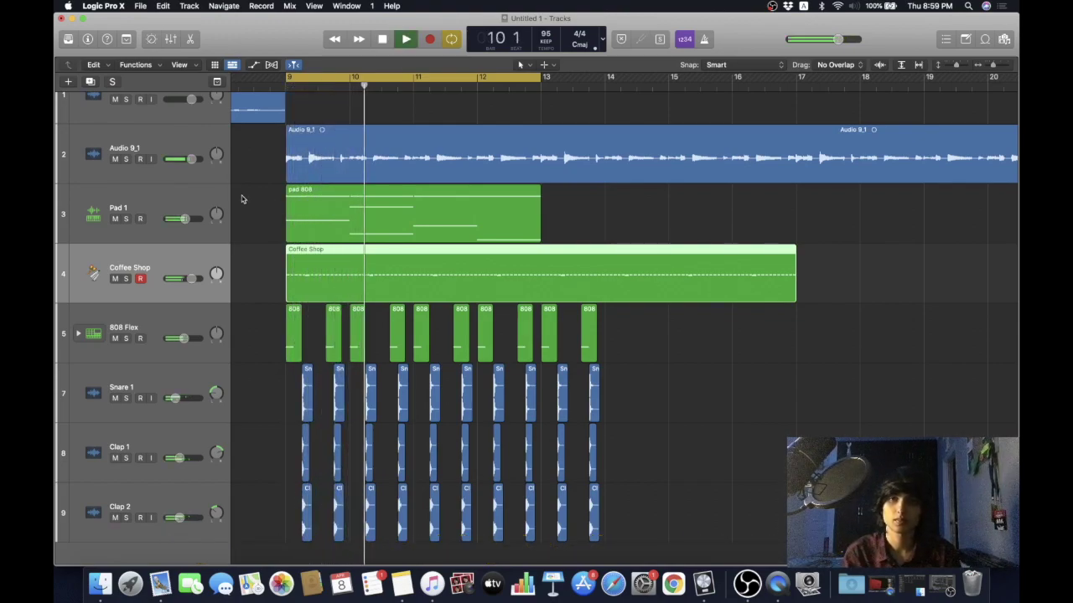
pyautogui.click(383, 40)
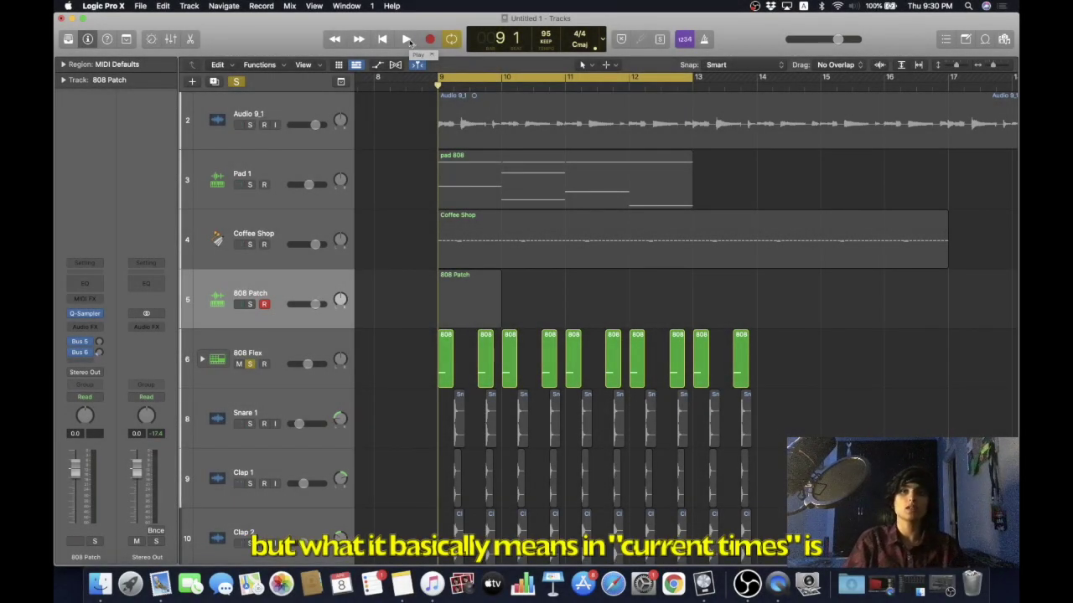
# Solo only the 808 Flex track and play its kick drum pattern from bar 9.
pyautogui.click(237, 81)
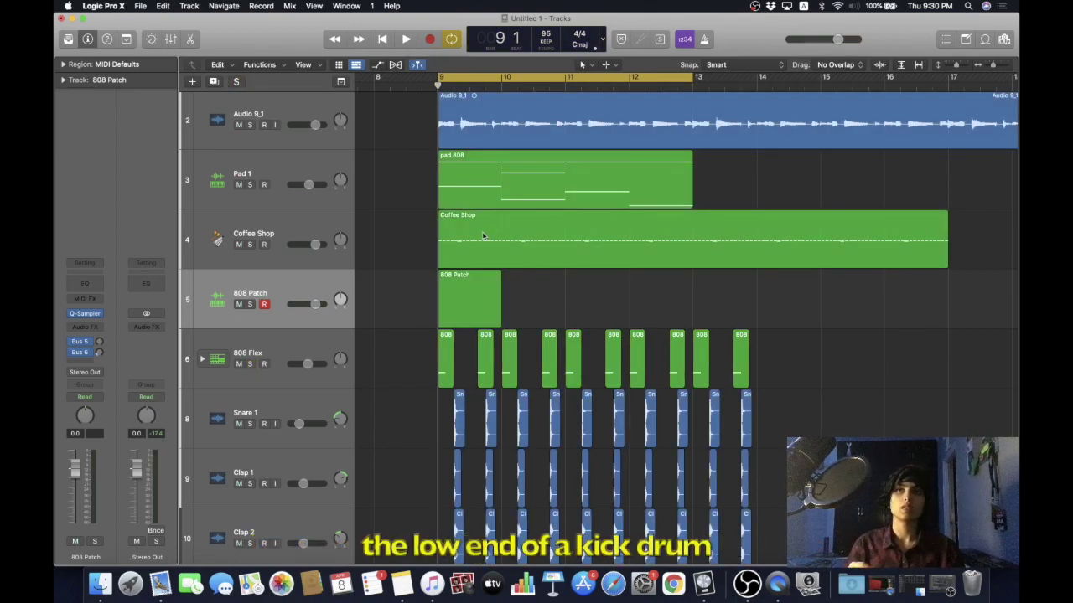
pyautogui.click(249, 364)
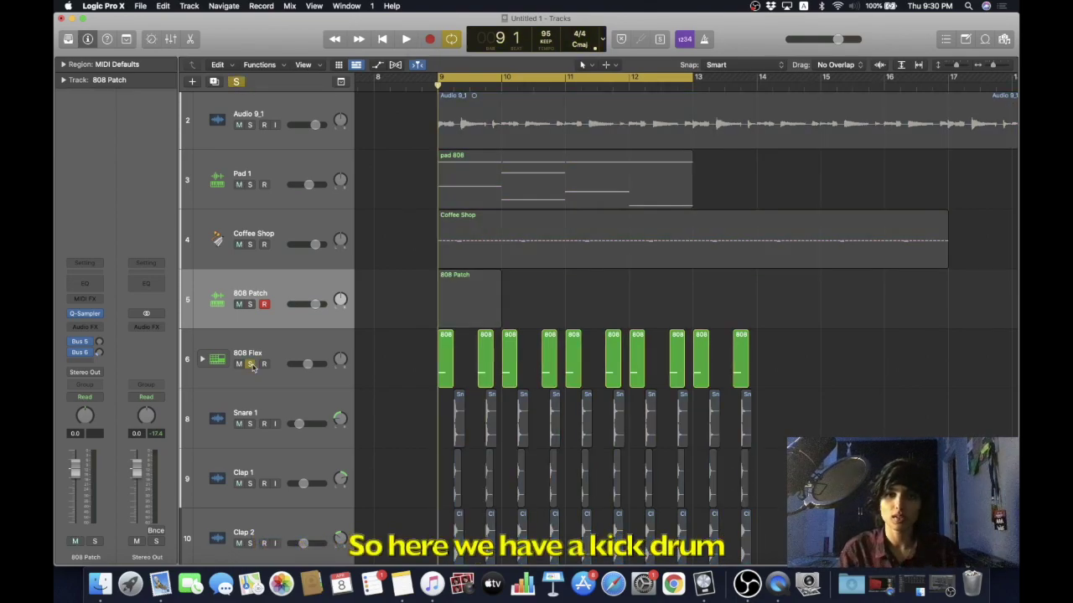
pyautogui.click(406, 40)
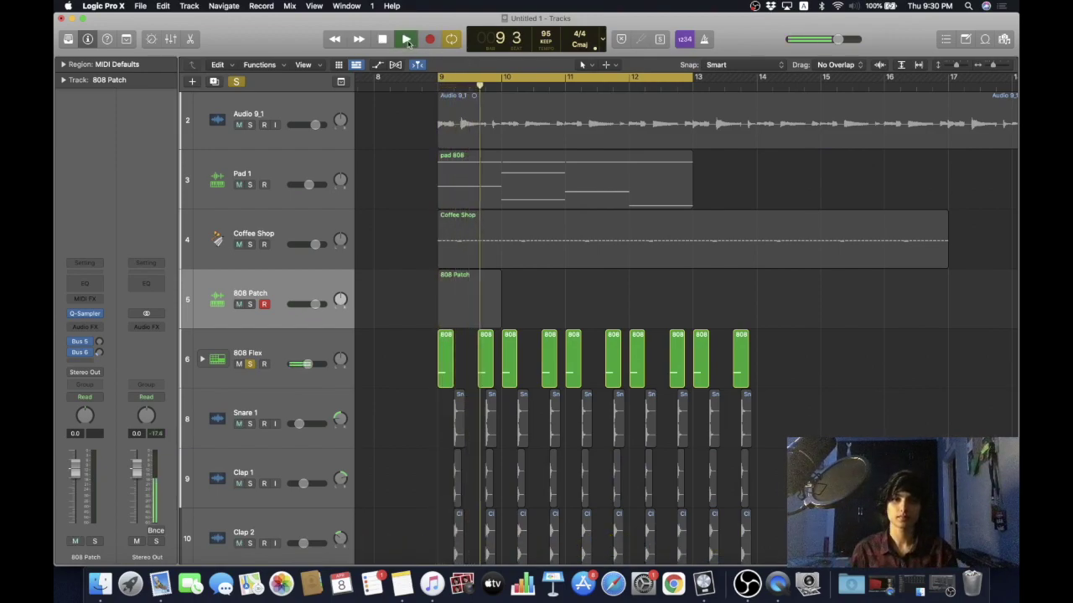
pyautogui.click(382, 40)
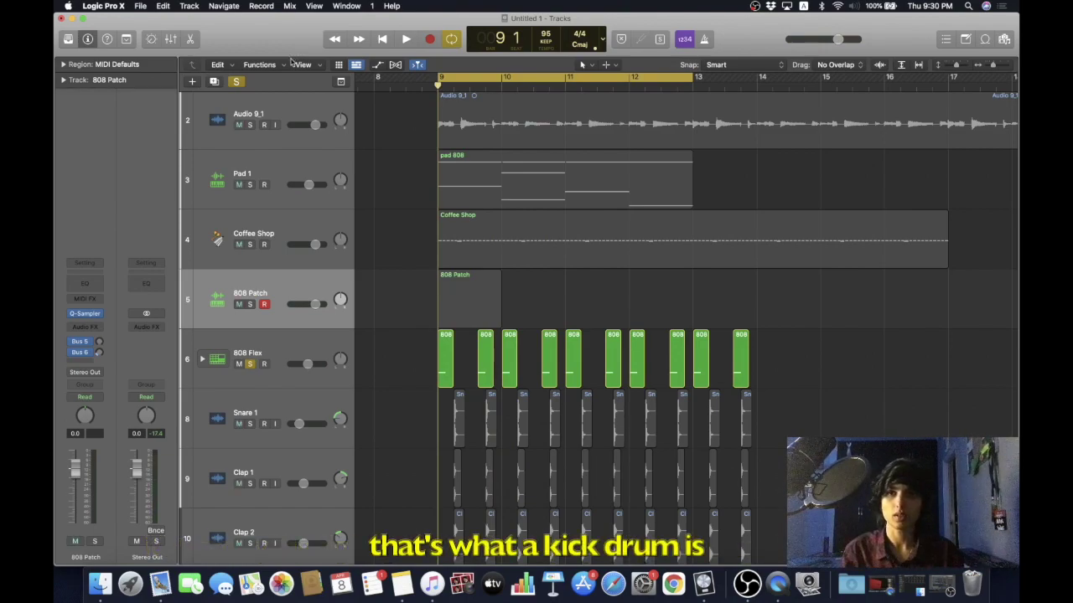
# Solo the 808 Patch track instead and open Musical Typing to audition its sound.
pyautogui.press('s')
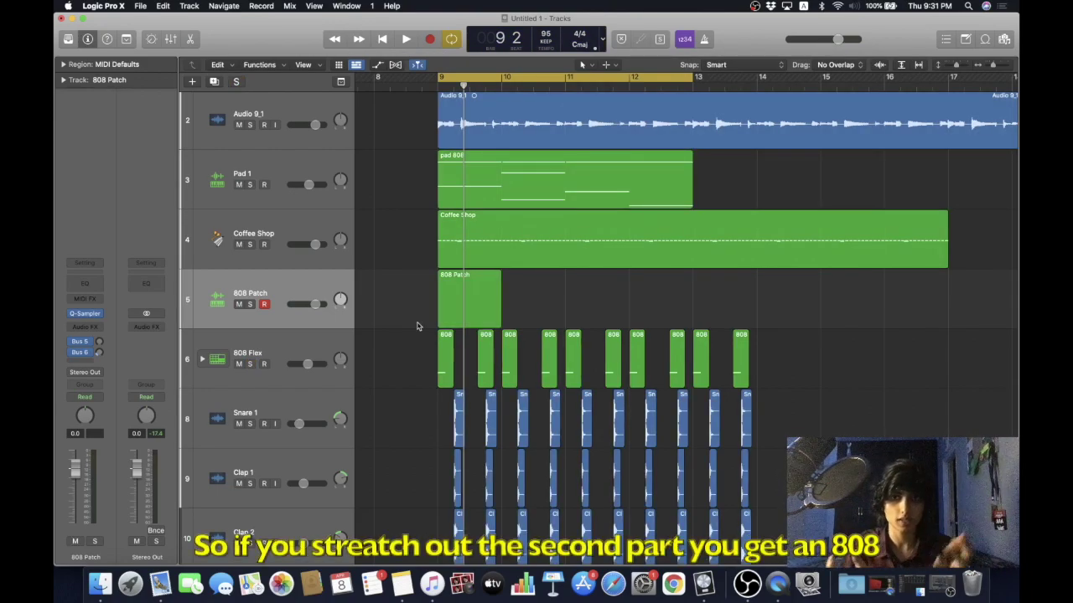
pyautogui.click(249, 304)
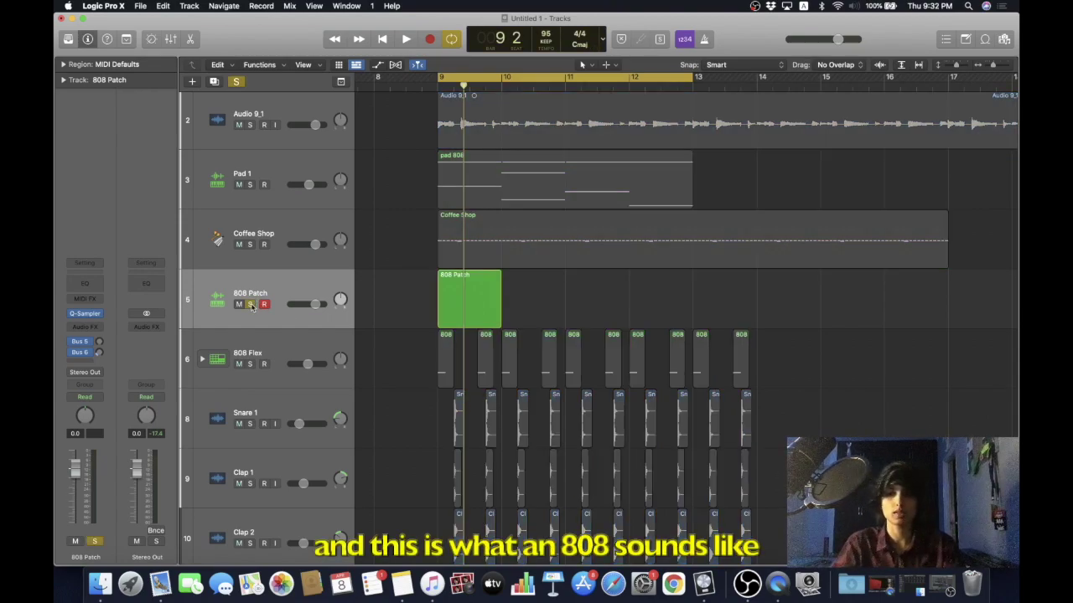
pyautogui.press('super+k')
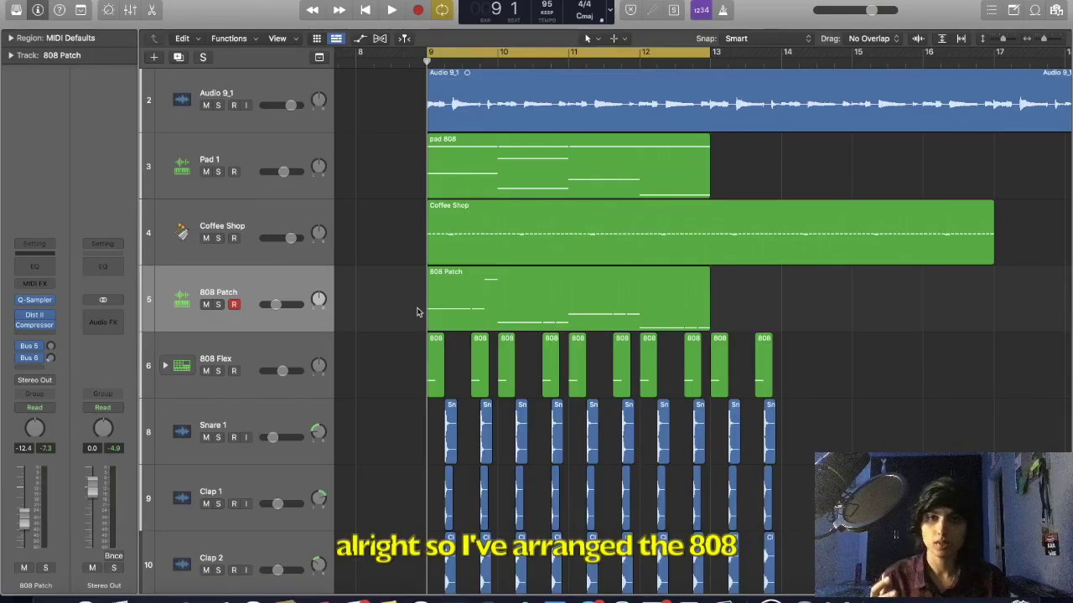
# Play the arranged 808 Patch bass line solo from bar 9, stop playback and clear all solos.
pyautogui.press('s')
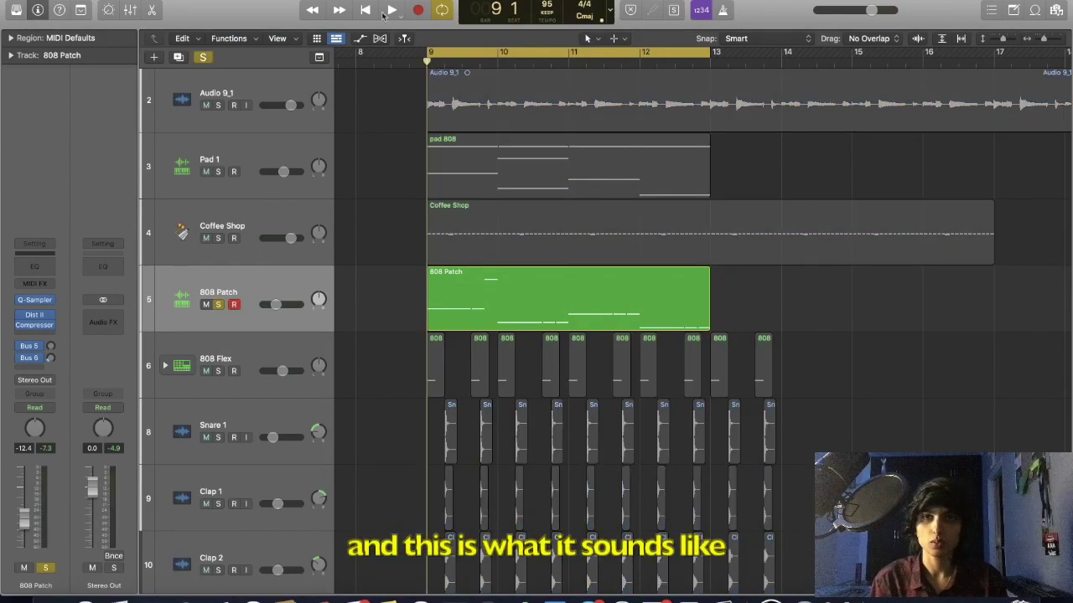
pyautogui.click(391, 15)
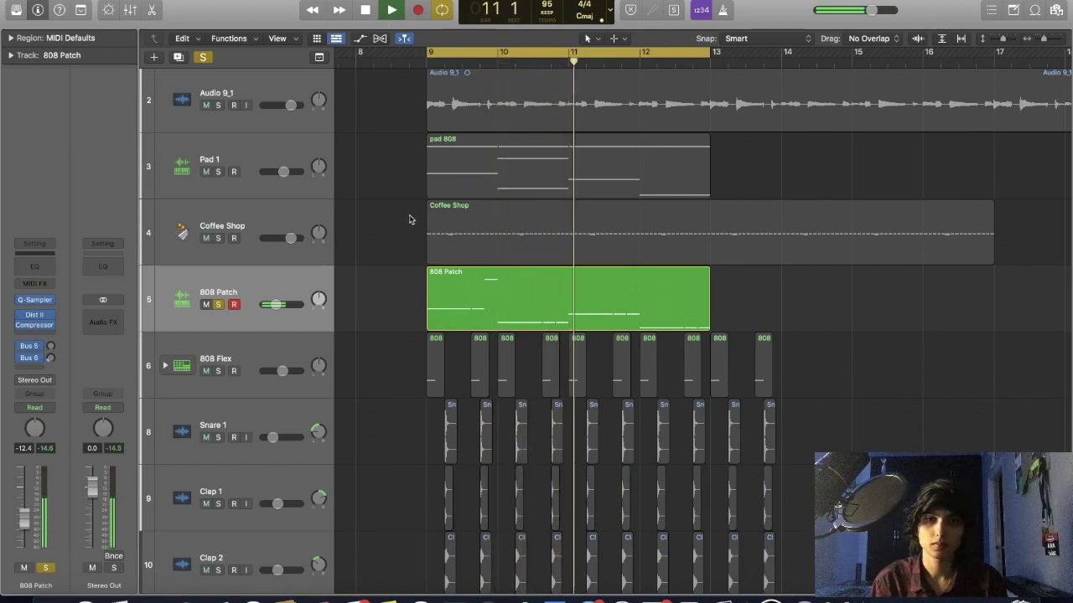
pyautogui.hscroll(1, 389, 268)
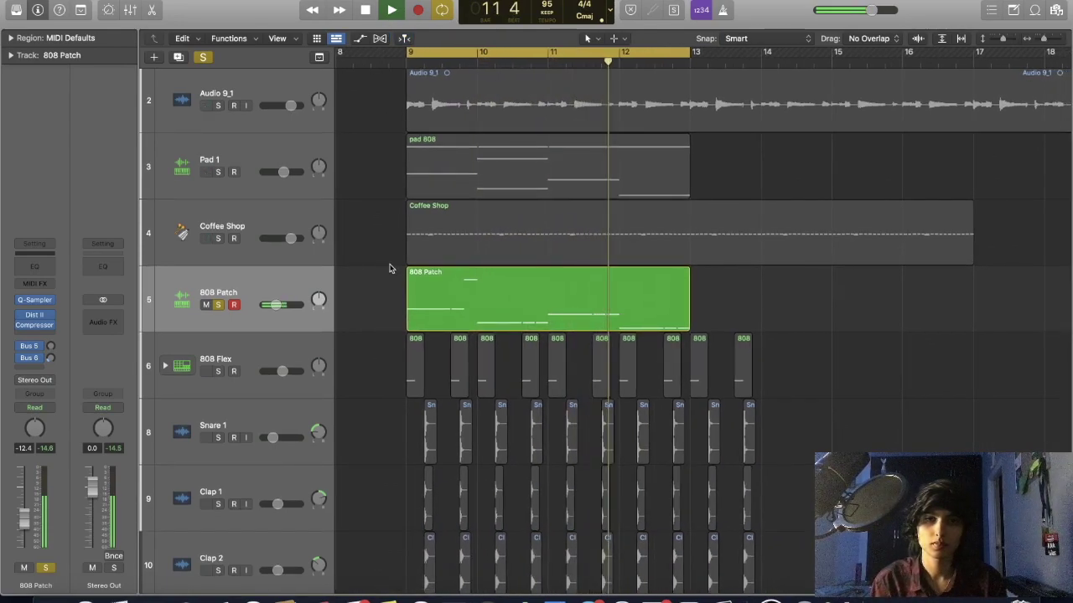
pyautogui.hscroll(1, 389, 268)
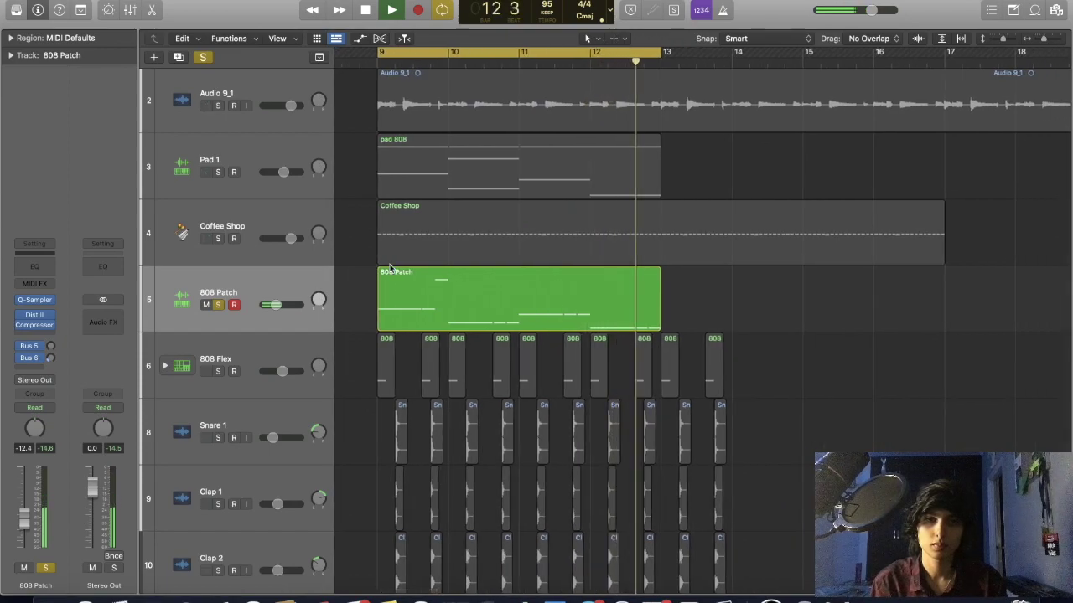
pyautogui.press('space')
pyautogui.click(204, 57)
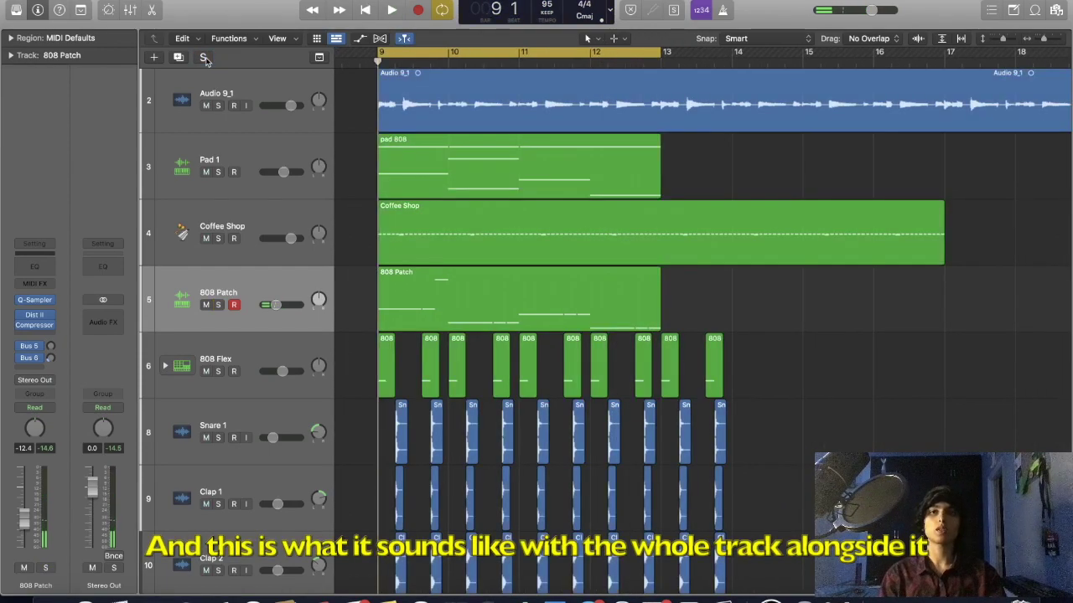
# Play the full arrangement with the 808 bass from bar 9, stop it and look over all the tracks.
pyautogui.click(391, 10)
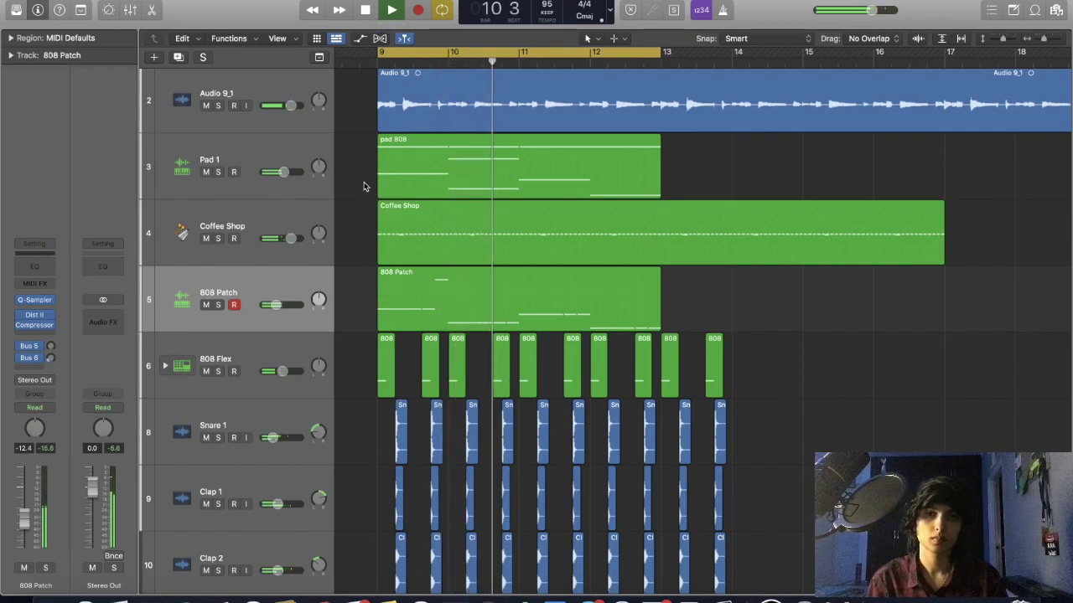
pyautogui.hscroll(1, 364, 196)
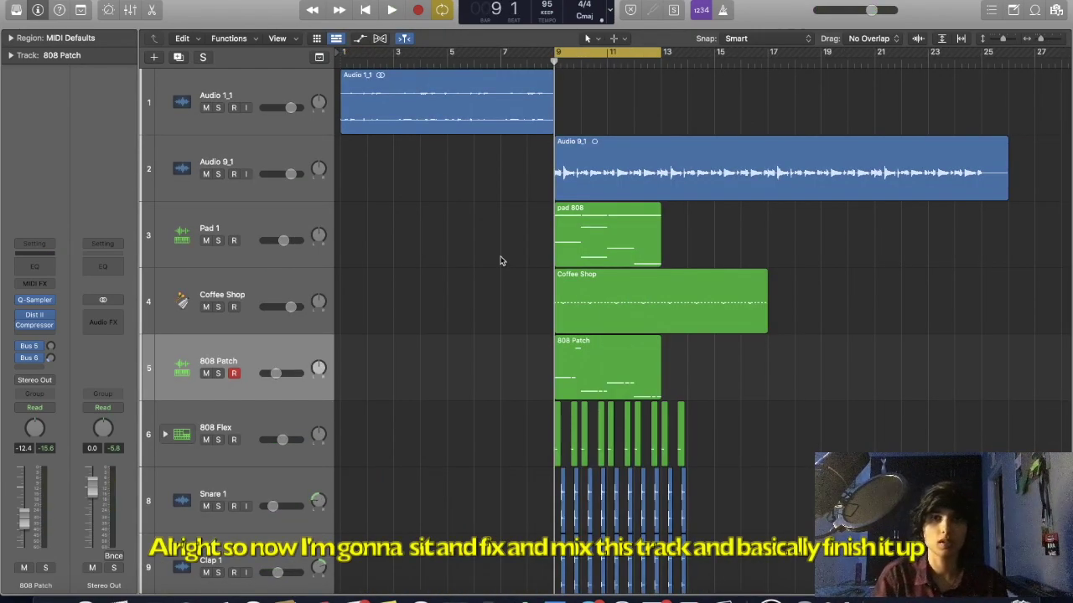
pyautogui.hscroll(3, 503, 256)
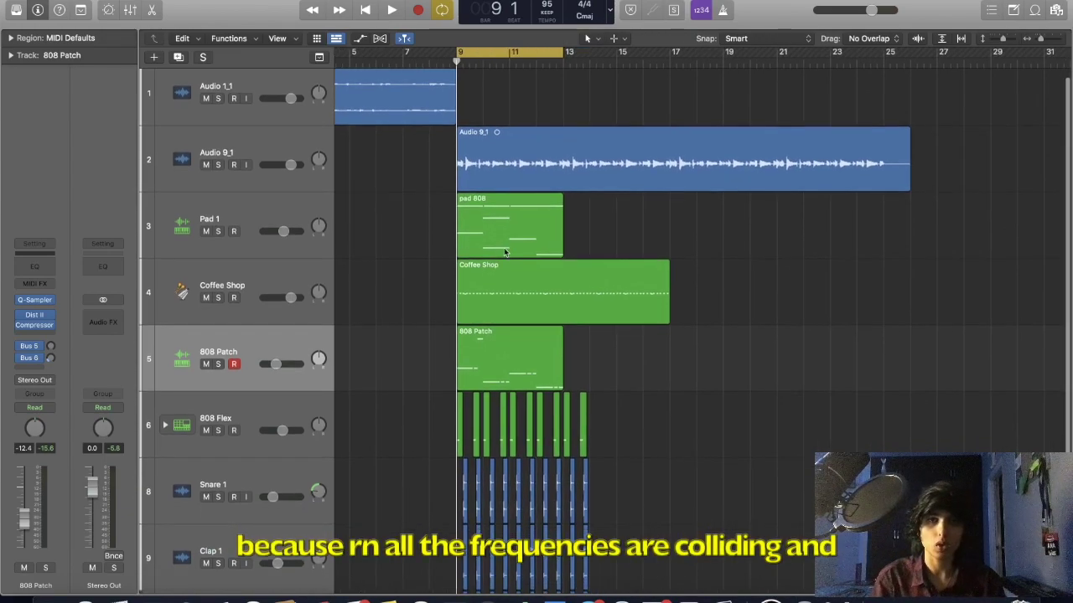
pyautogui.scroll(-2, 507, 248)
pyautogui.scroll(-3, 507, 248)
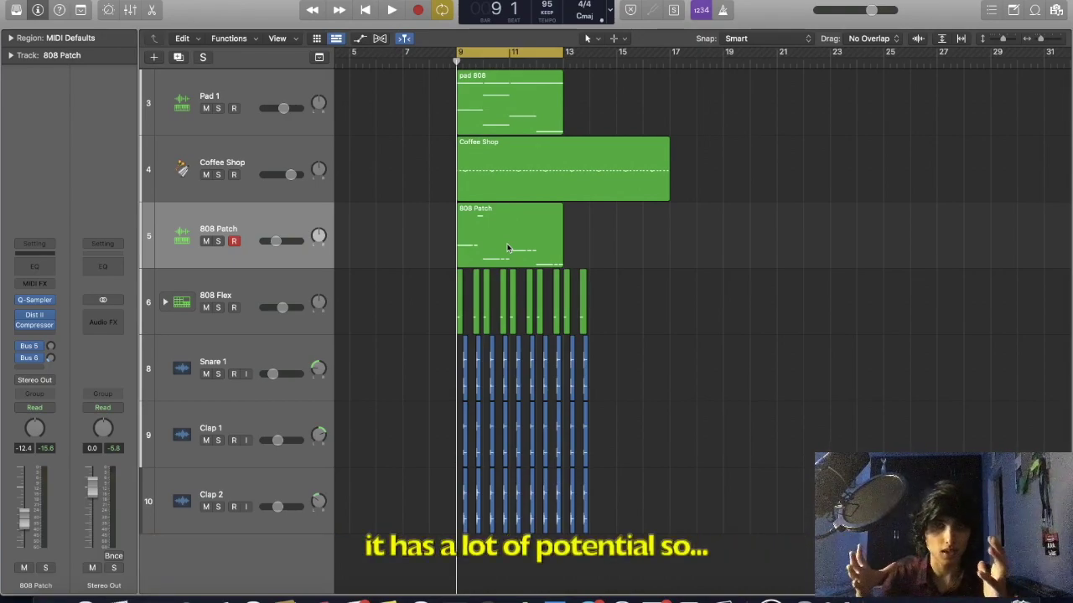
pyautogui.scroll(3, 536, 243)
pyautogui.hscroll(-3, 537, 243)
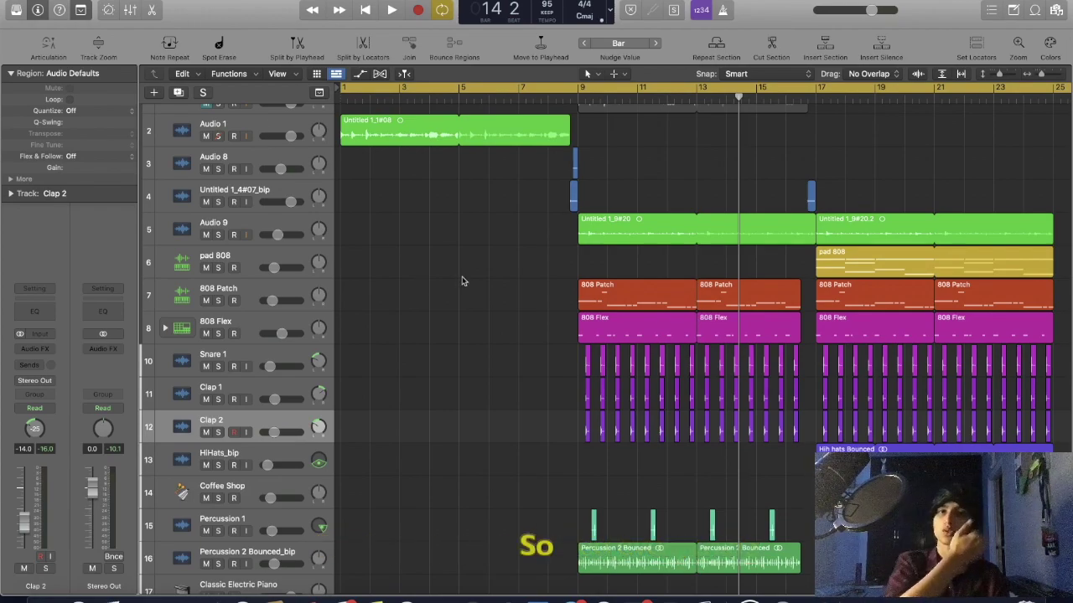
# Hide the toolbar and play the initial recording on the Audio 1 track from bar 1, then stop playback.
pyautogui.press('Return')
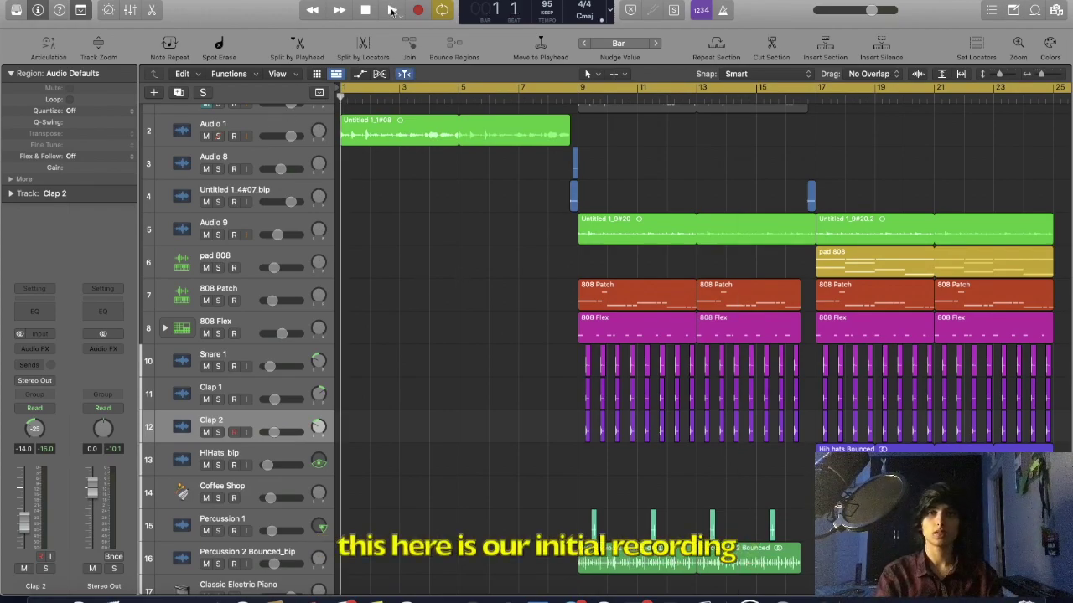
pyautogui.click(81, 10)
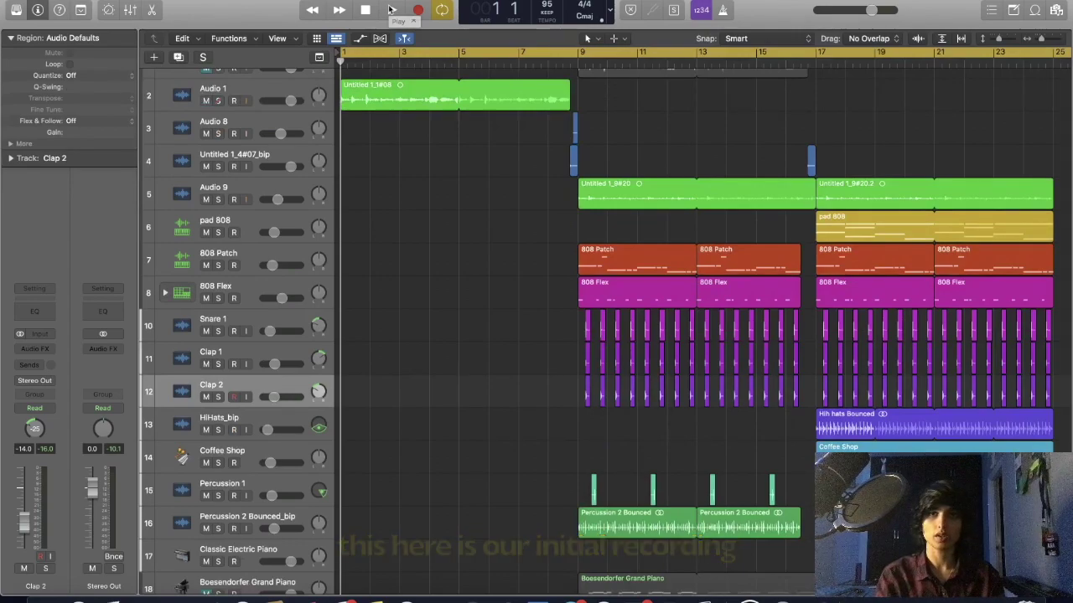
pyautogui.click(392, 10)
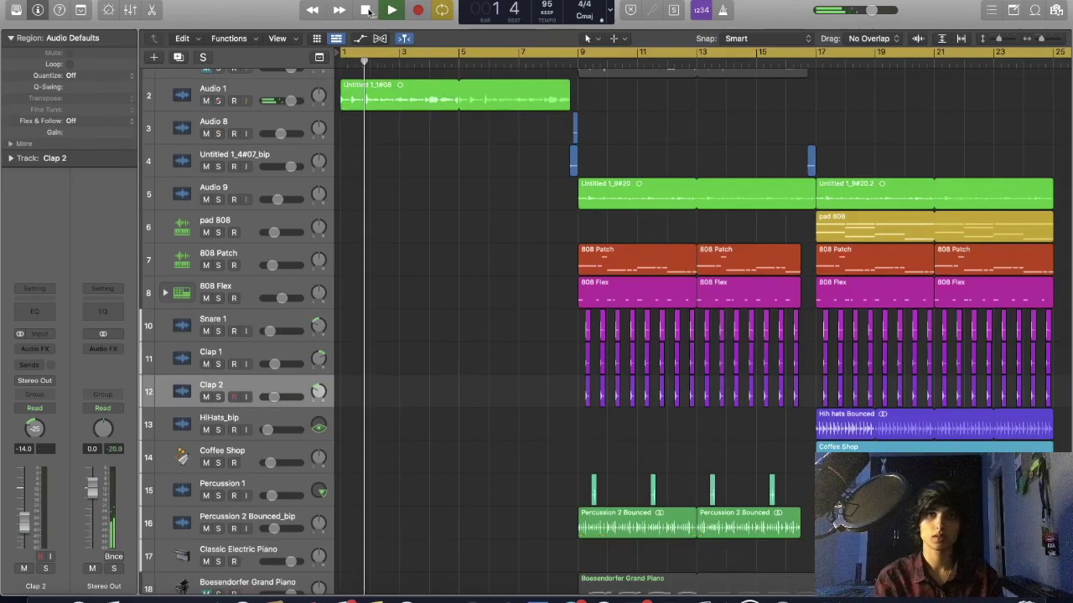
pyautogui.click(367, 10)
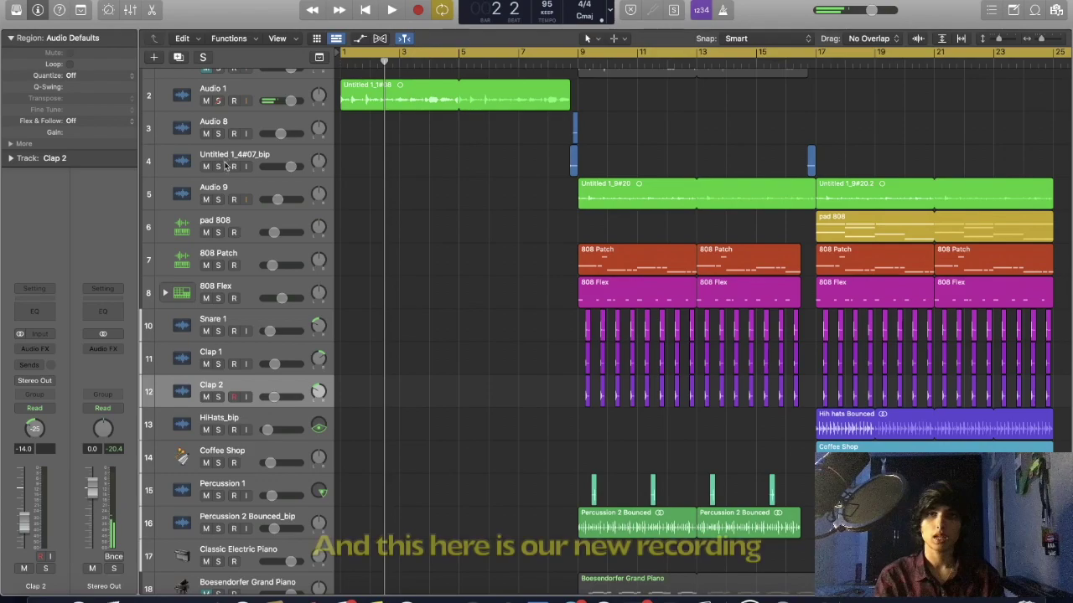
# Solo the new recording on the Audio 9 track, play it from bar 9 and return the playhead to the start.
pyautogui.click(218, 199)
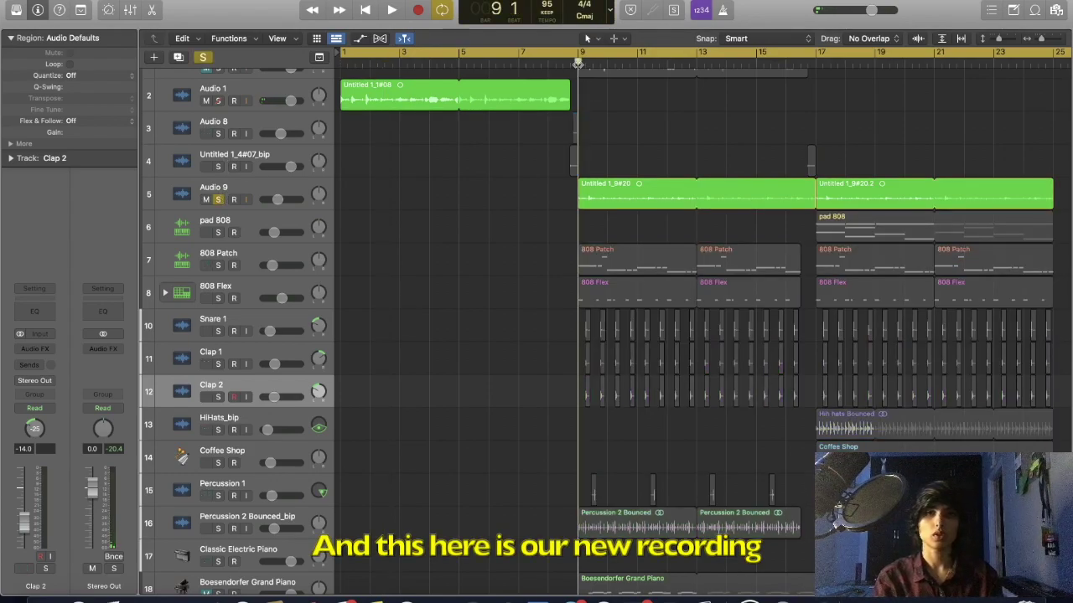
pyautogui.press('space')
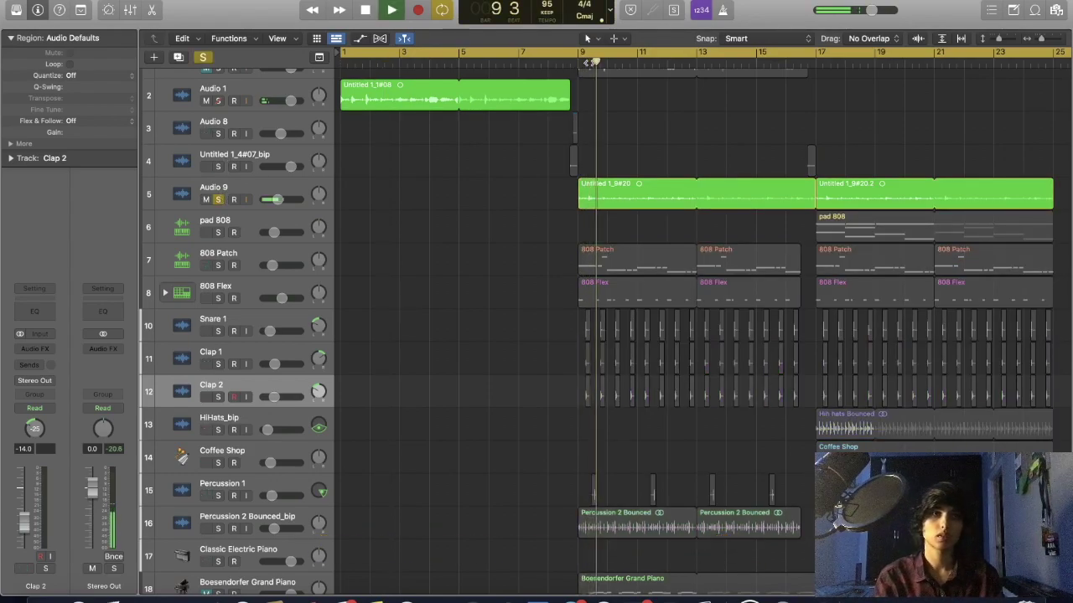
pyautogui.press('space')
pyautogui.press('Return')
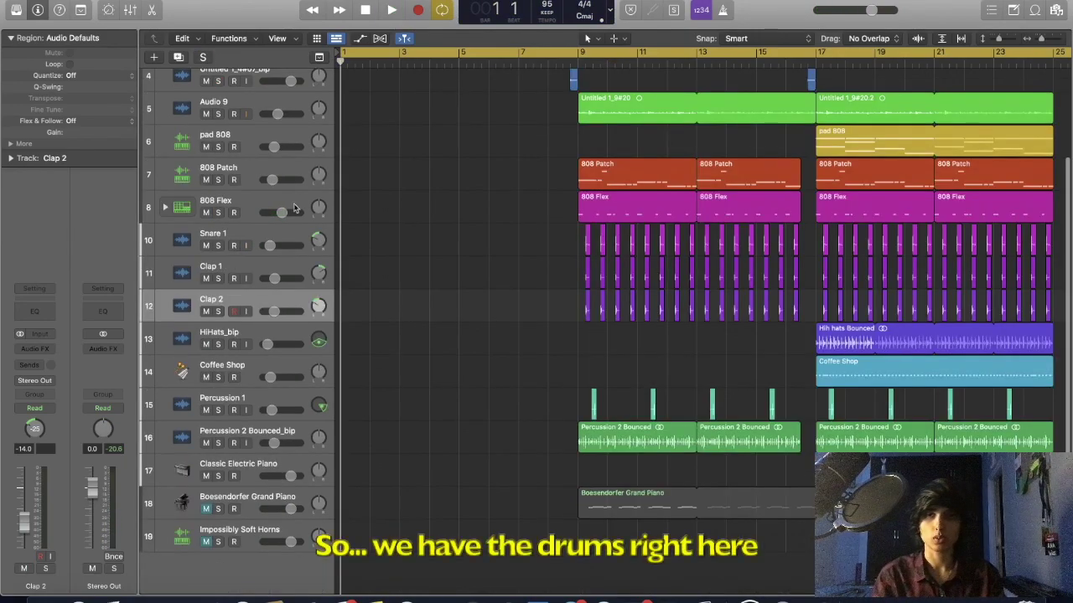
# Select the drum tracks from 808 Flex through Clap 2, solo them together and play them from bar 9.
pyautogui.doubleClick(273, 199)
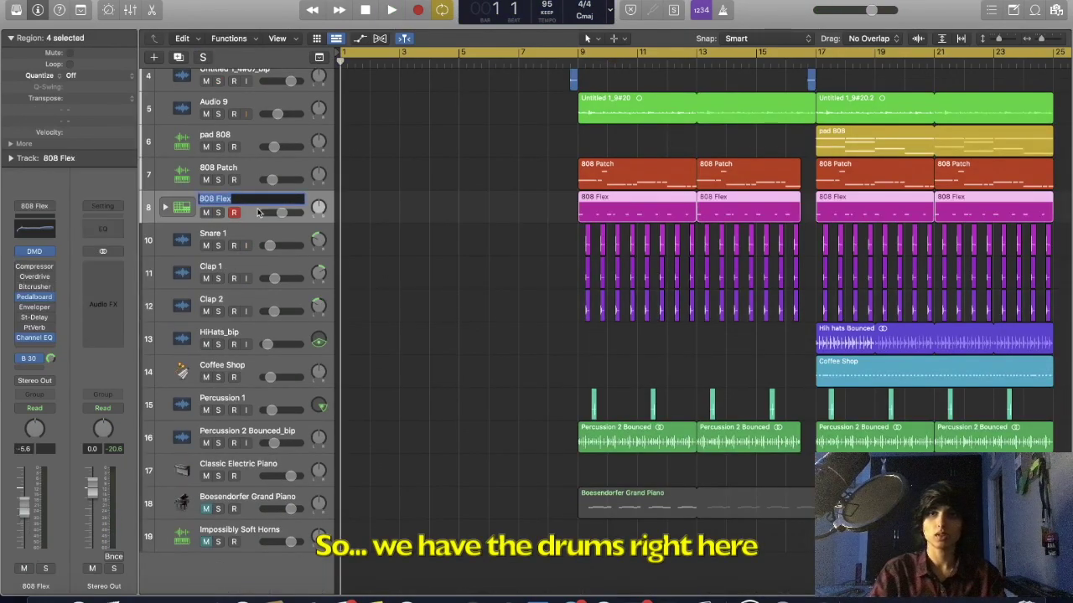
pyautogui.moveTo(252, 214); pyautogui.dragTo(251, 306)
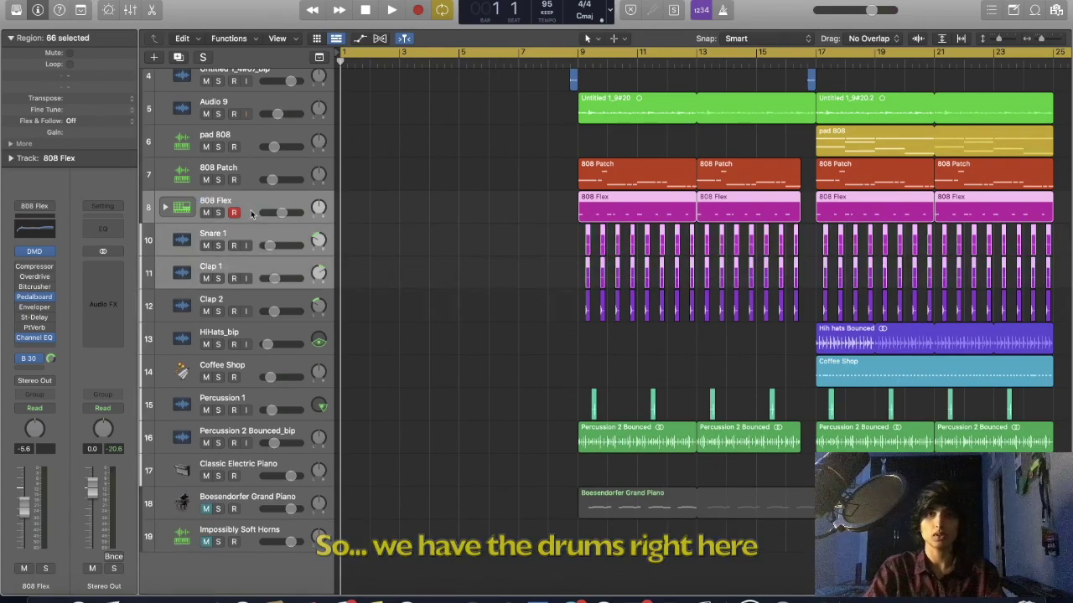
pyautogui.press('s')
pyautogui.doubleClick(579, 60)
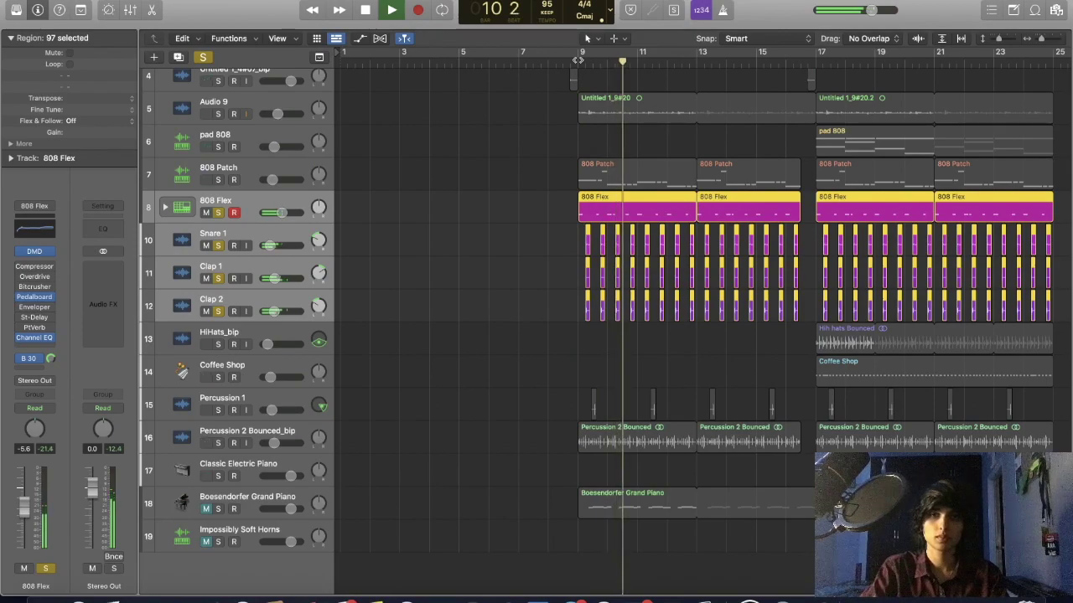
pyautogui.press('space')
# Solo only the 808 Patch track, play its bass line from bar 9, stop playback and clear the solo.
pyautogui.press('Up')
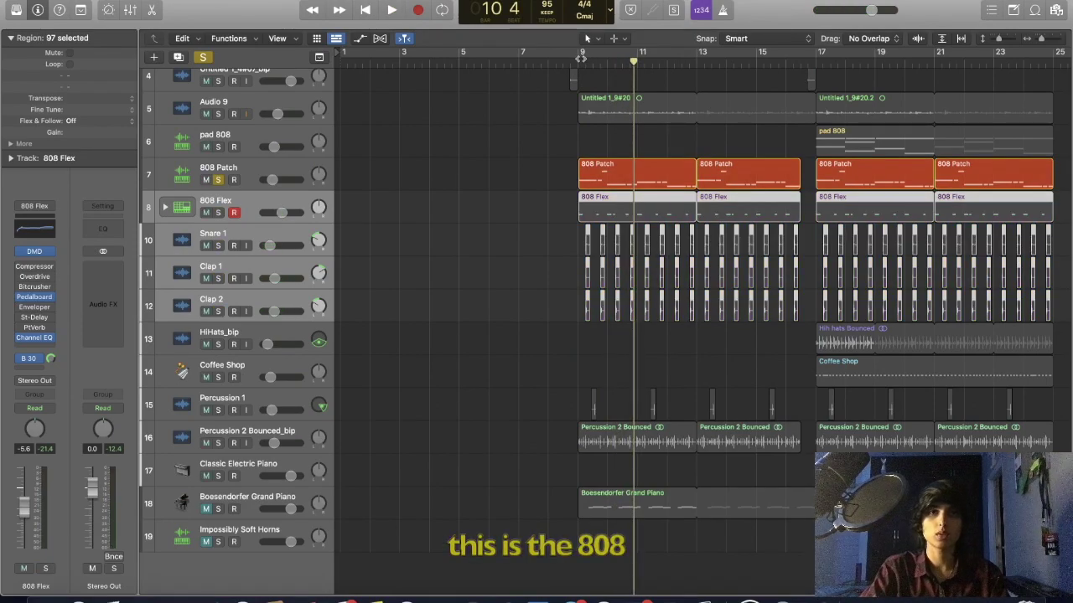
pyautogui.press('space')
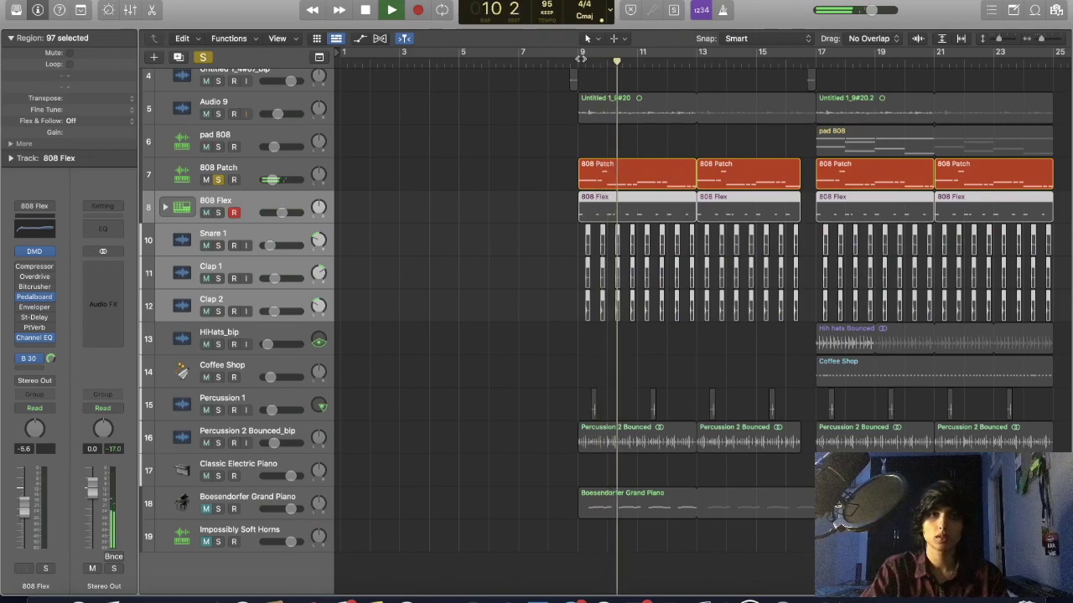
pyautogui.press('space')
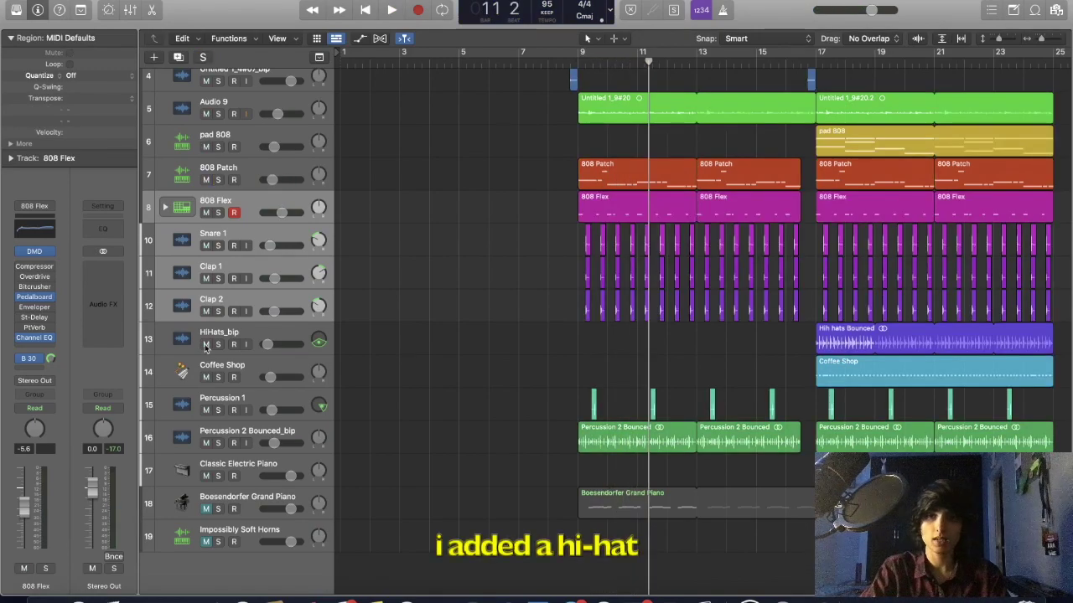
# Select and solo the HiHats_bip track with the playhead at bar 17, where its region starts.
pyautogui.click(218, 344)
pyautogui.click(270, 324)
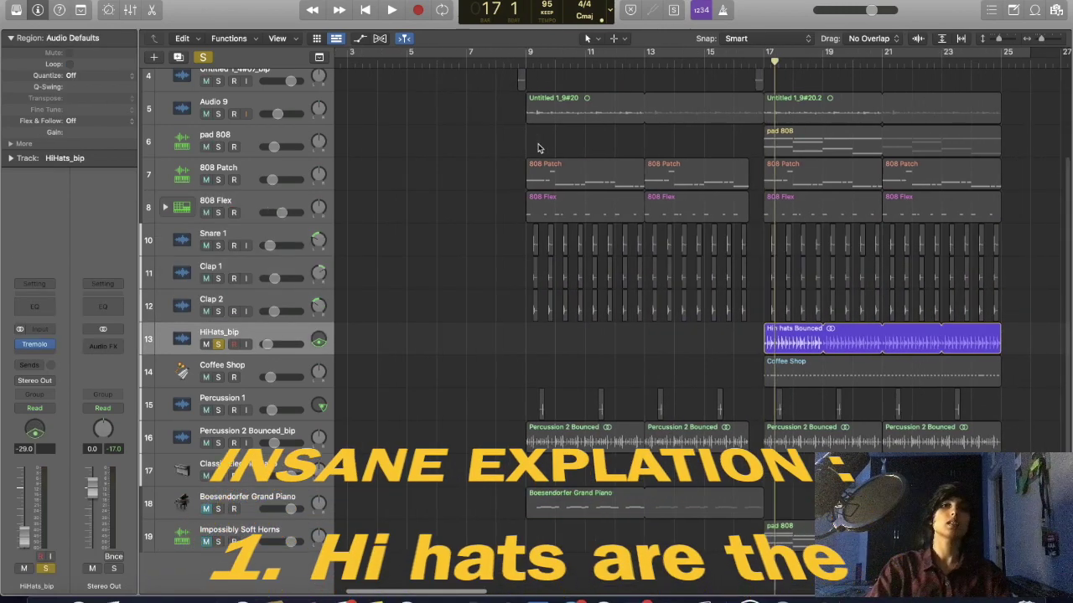